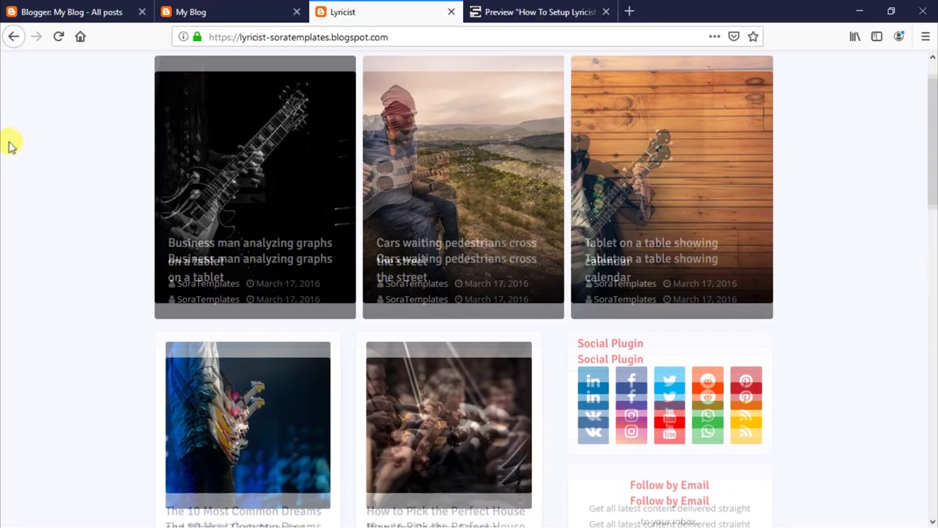
- Look through the Lyricist template's demo home page from the featured posts down to the footer
scroll(2, 168, "down", 8)
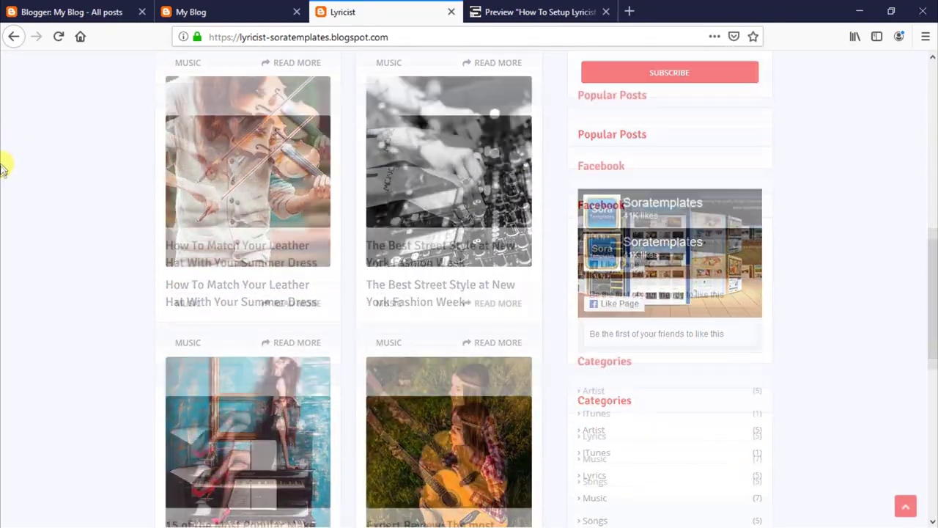
scroll(2, 176, "up", 11)
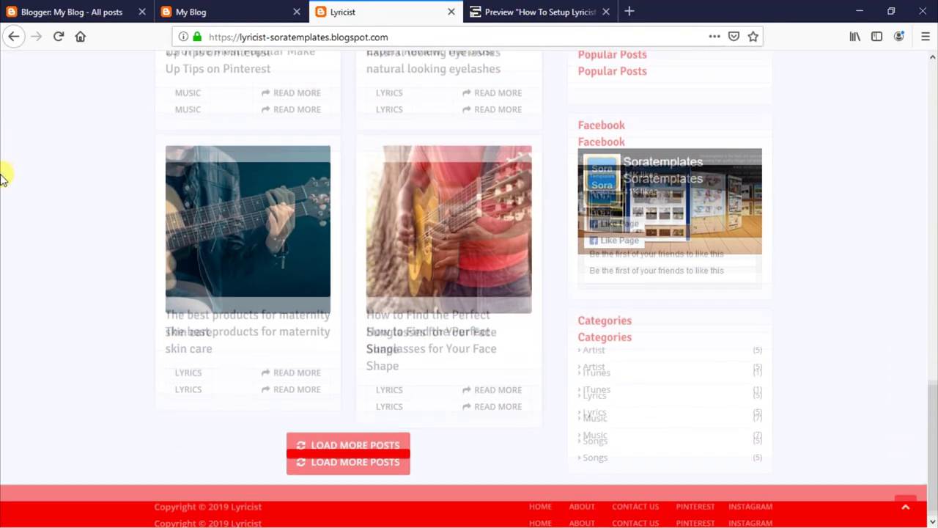
scroll(3, 189, "up", 4)
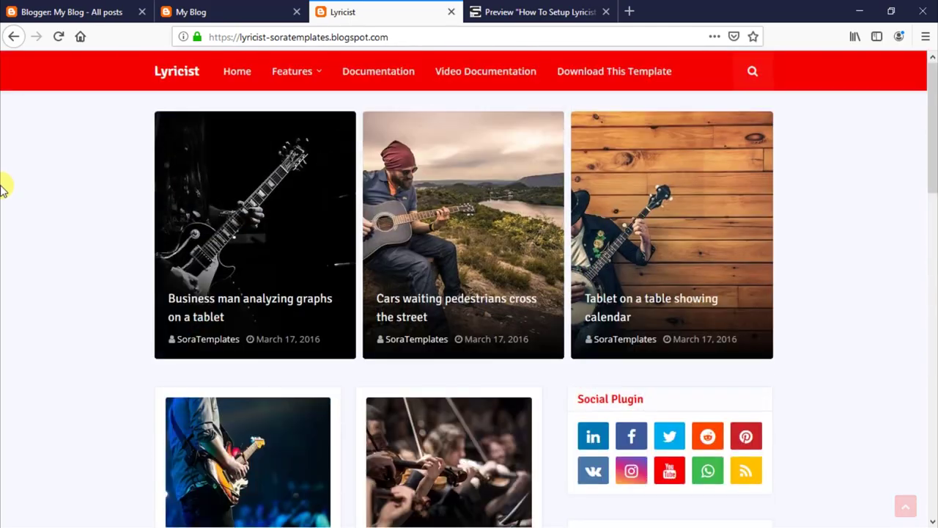
scroll(2, 189, "down", 13)
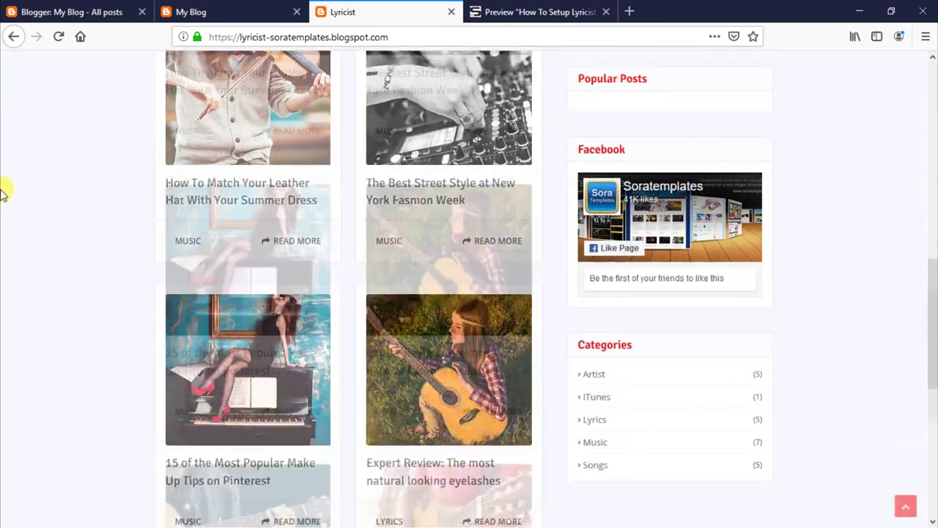
scroll(3, 190, "up", 13)
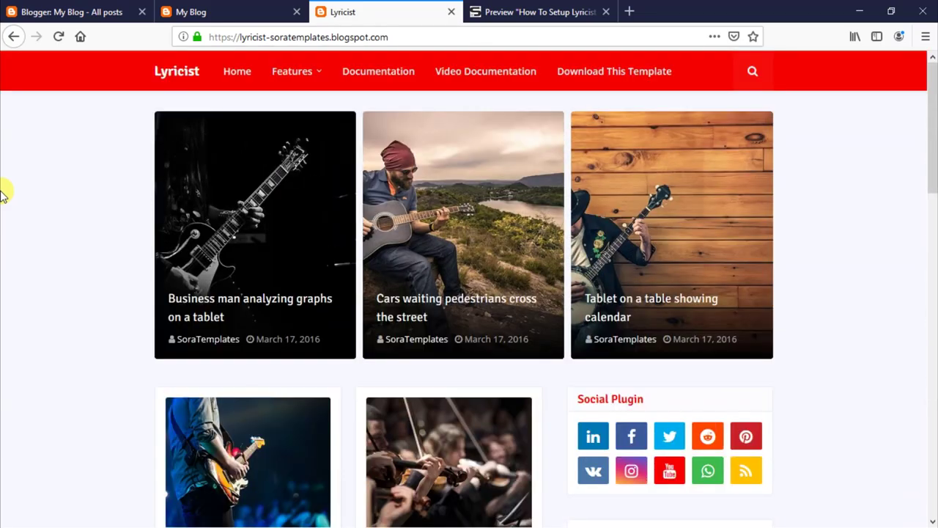
- Switch to the "How To Setup Lyricist Blogger Template" guide and read its Main Menu instructions on link and sub-link underscores
left_click(475, 10)
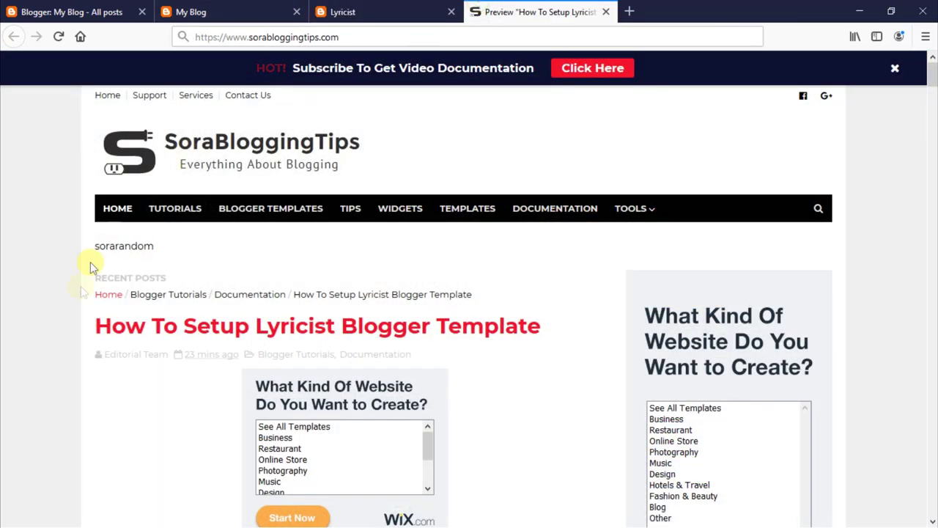
mouse_move(92, 330)
left_mouse_down()
mouse_move(100, 325)
mouse_move(84, 325)
left_mouse_up()
left_click(83, 324)
left_click_drag(543, 328, 94, 321)
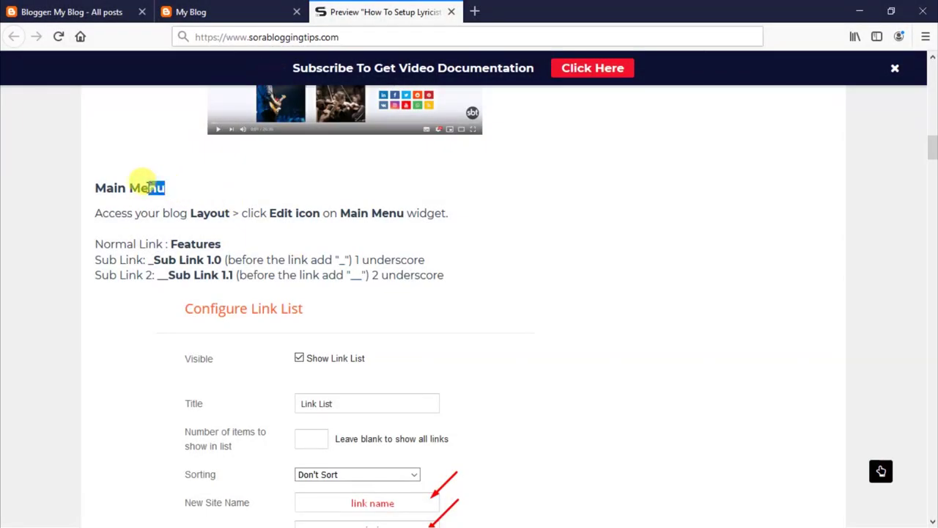
left_click_drag(149, 188, 448, 301)
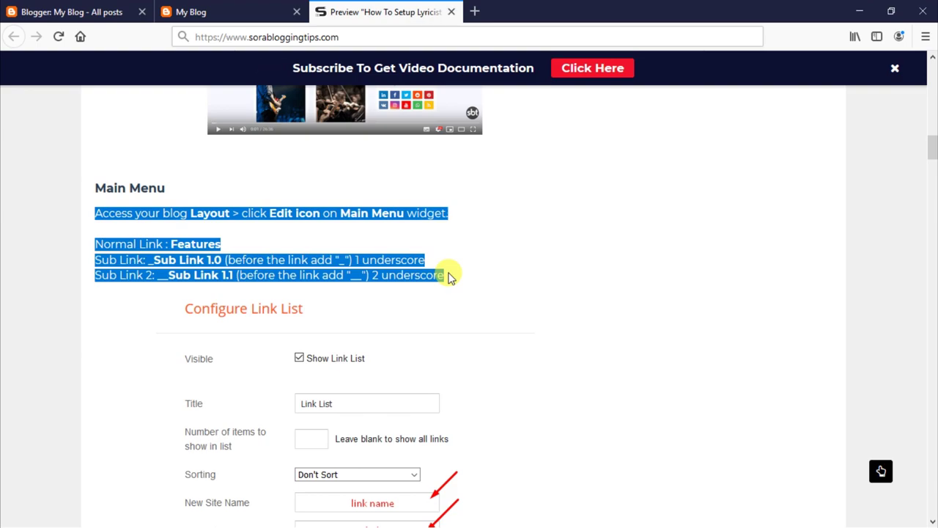
left_click(426, 255)
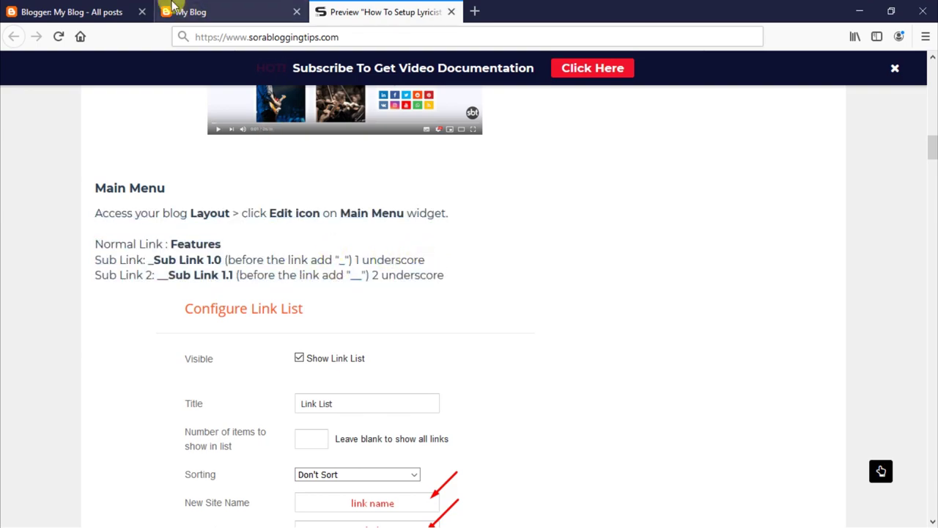
- Open the Main Menu's Link List gadget for editing from the Blogger layout of My Blog
left_click(70, 10)
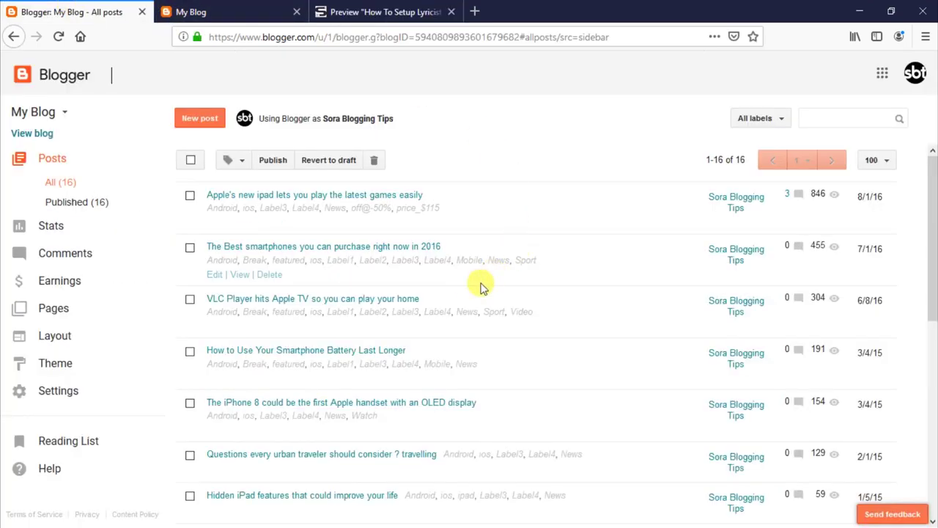
left_click(65, 335)
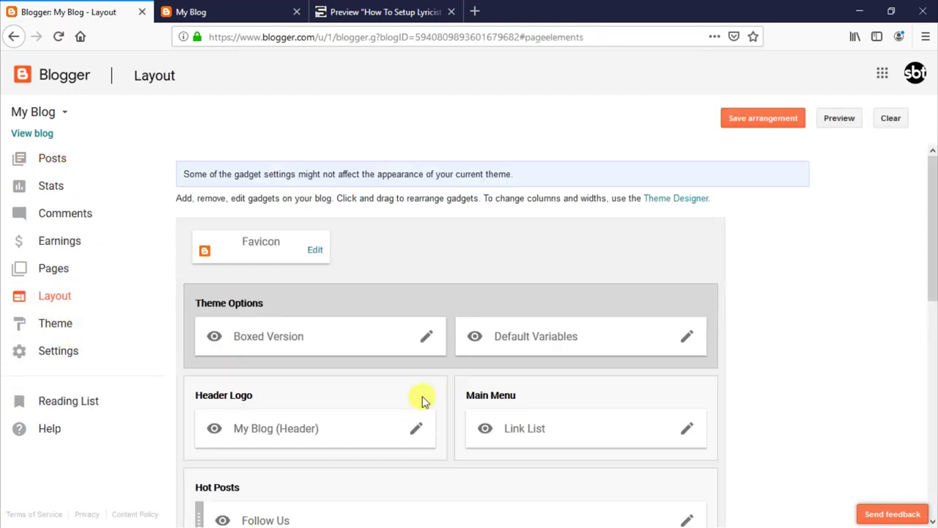
scroll(448, 385, "down", 3)
left_click(684, 309)
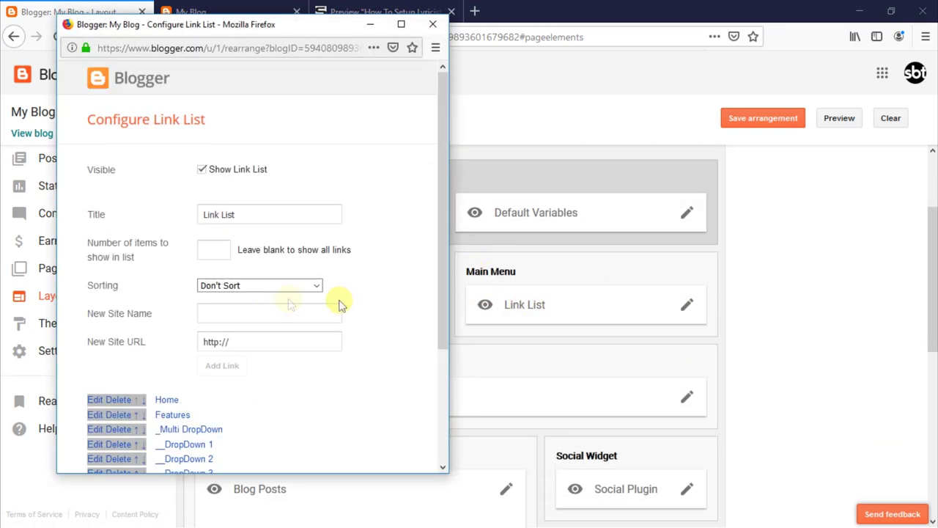
- Rename the Features link in the list to Dropdown, keeping # as its URL
scroll(252, 312, "down", 3)
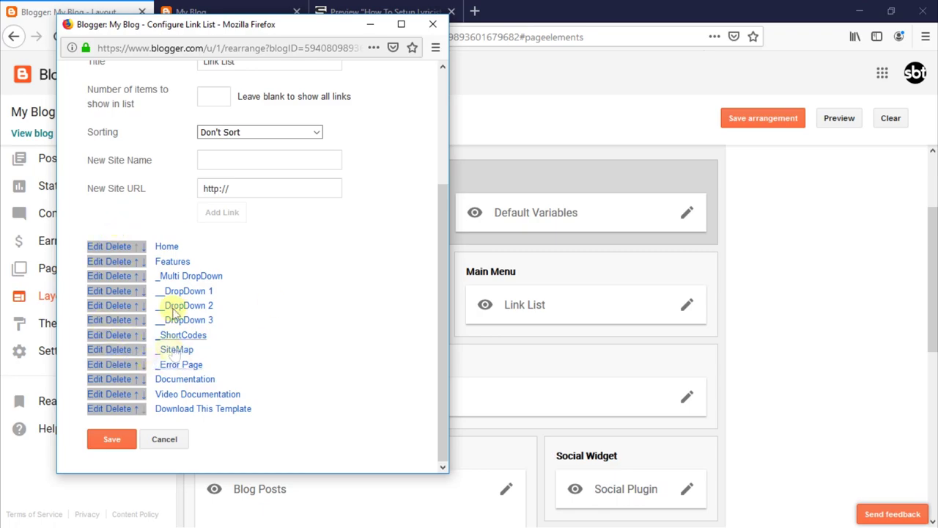
left_click(97, 263)
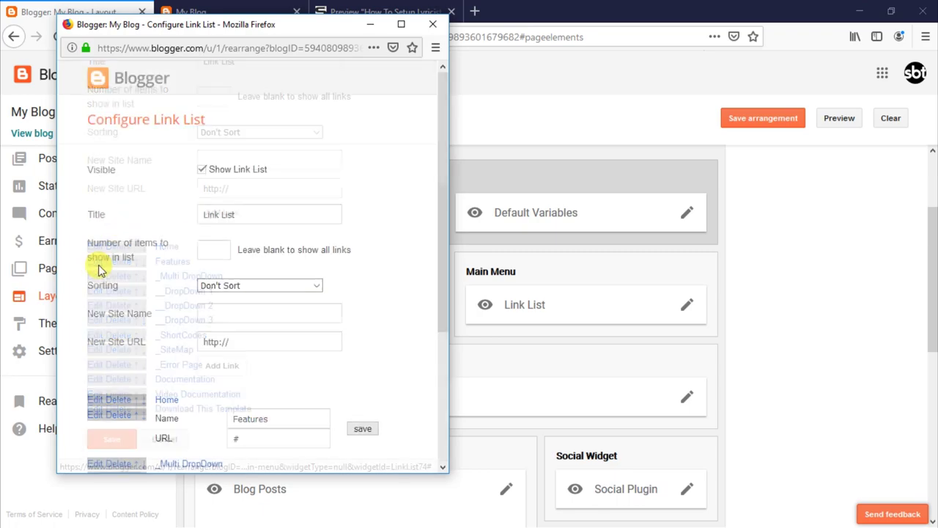
scroll(260, 375, "down", 3)
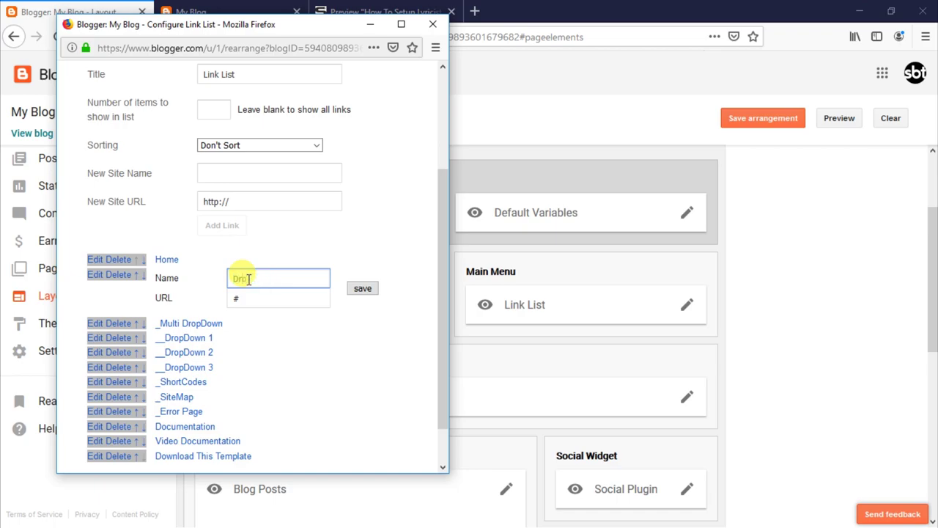
key("Tab")
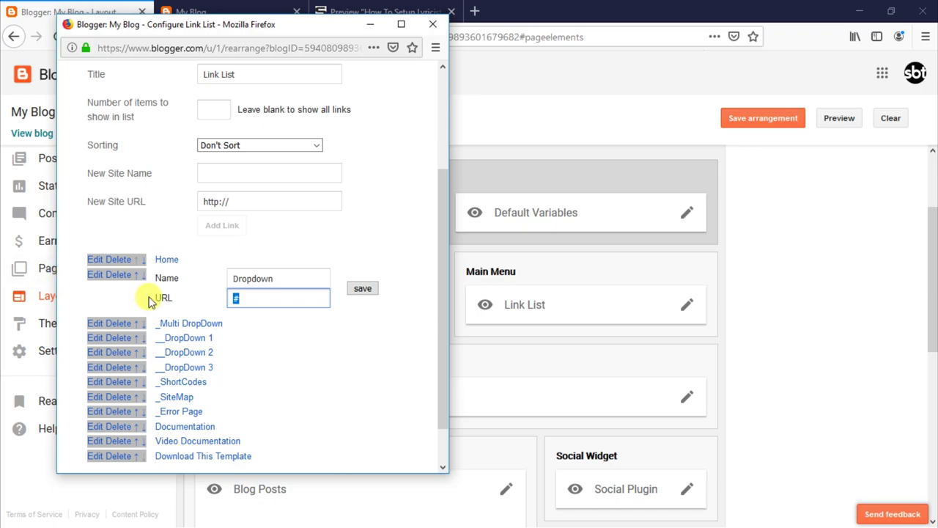
left_click(362, 289)
- Rename the _Multi DropDown link to _First Level with a single leading underscore
left_click(96, 290)
scroll(235, 378, "down", 3)
left_click_drag(238, 296, 308, 295)
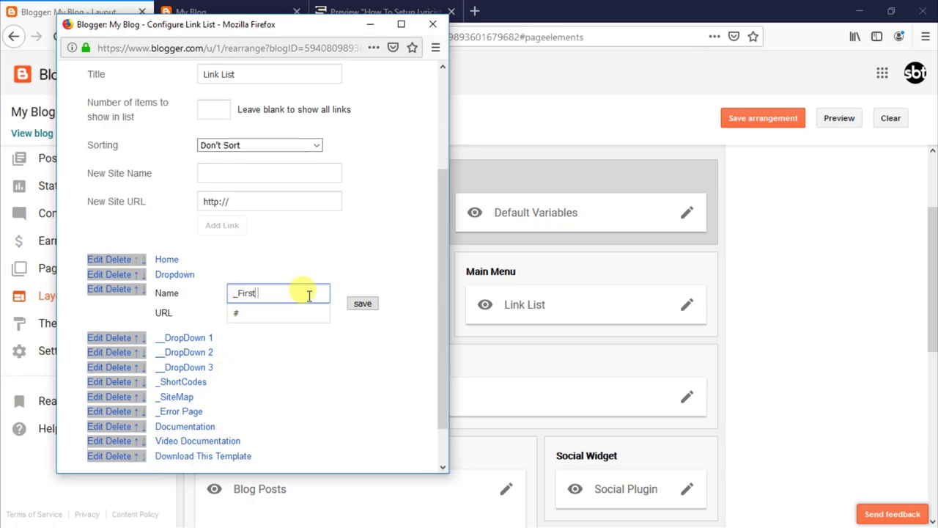
left_click(361, 304)
- Rename the __DropDown 1 link to __Second Level with two leading underscores and save the link list
left_click(96, 303)
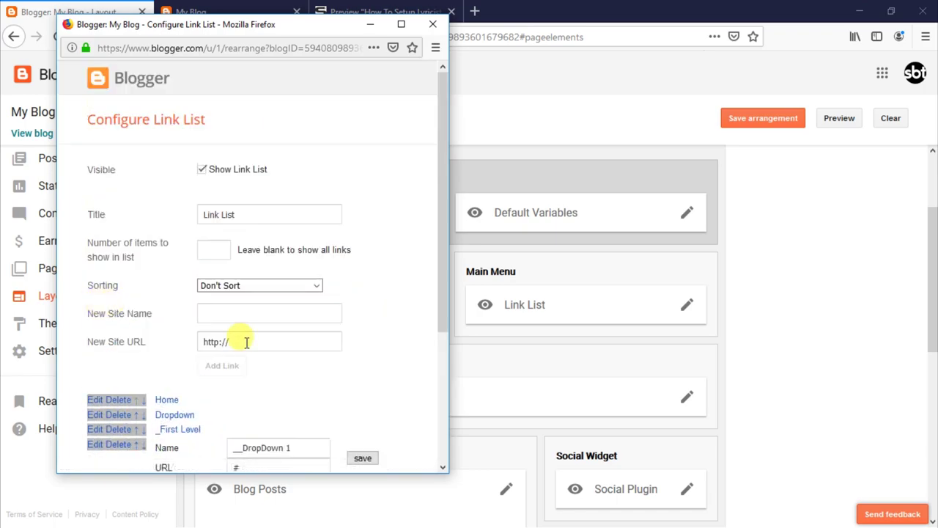
scroll(241, 339, "down", 3)
left_click_drag(243, 264, 378, 253)
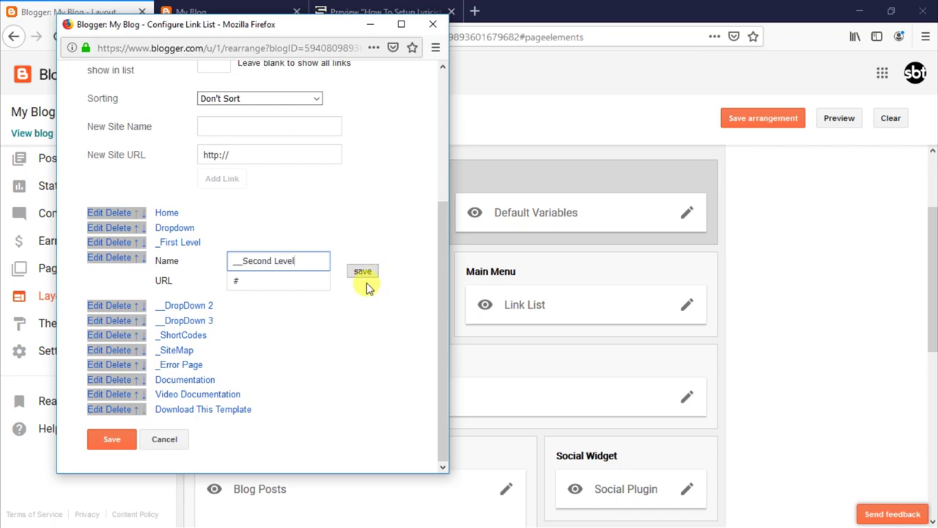
left_click(365, 276)
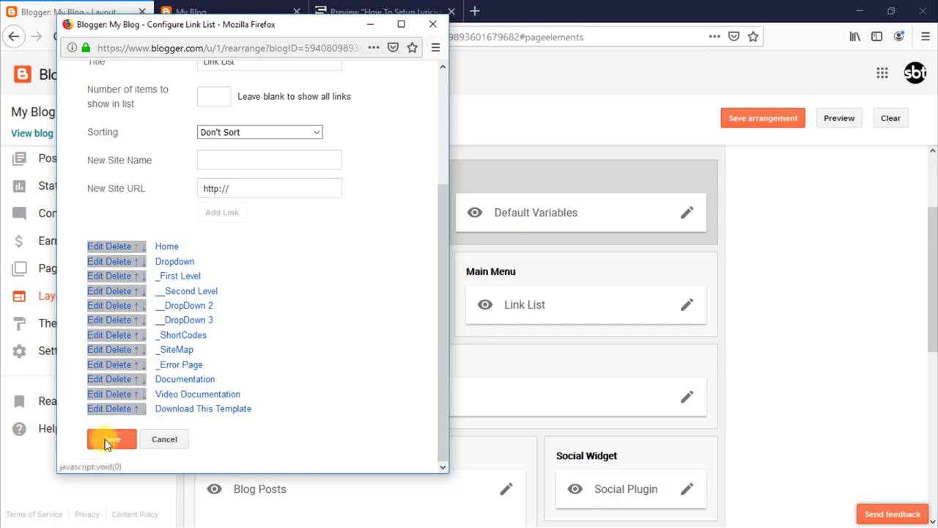
- Reload the live My Blog page and check the renamed Dropdown entry in its main menu
left_click(256, 12)
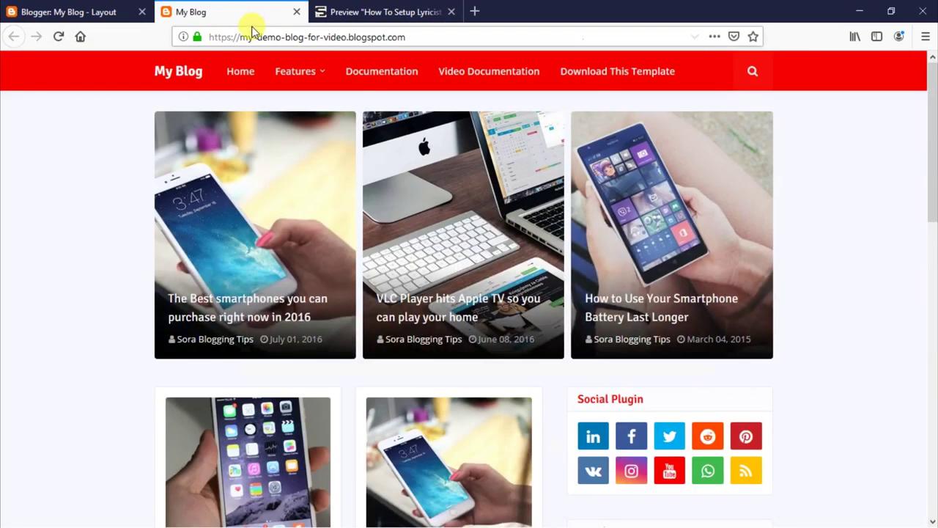
left_click(60, 35)
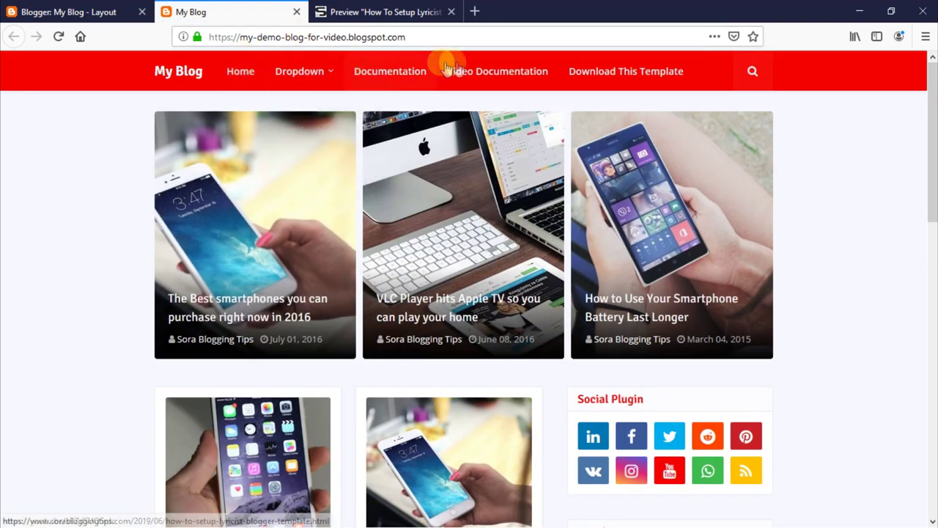
mouse_move(312, 71)
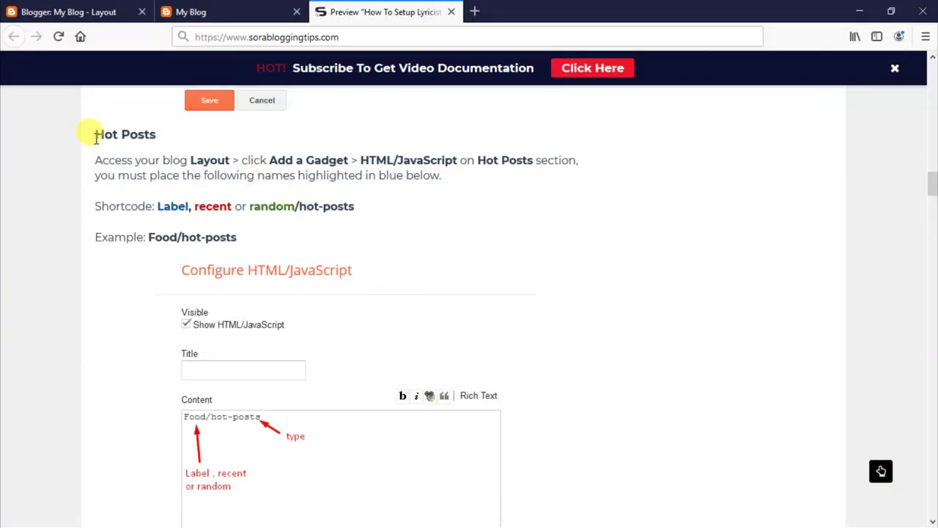
- Read the Hot Posts instructions, shortcode and example in the setup guide
left_click_drag(95, 138, 157, 139)
left_click(95, 164)
left_click_drag(97, 160, 444, 178)
left_click_drag(94, 203, 241, 237)
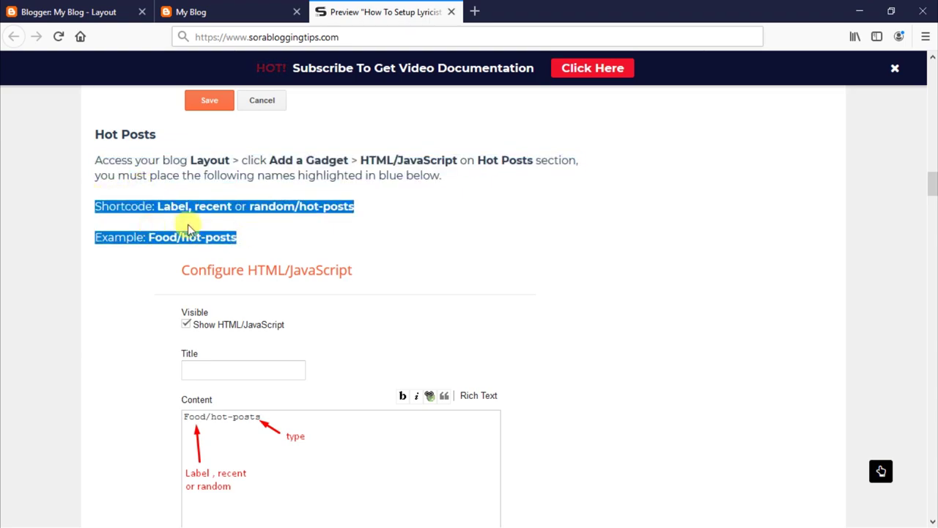
- Copy the shortcode "Label, recent or random/hot-posts" from the guide's Hot Posts section
left_click_drag(158, 206, 357, 209)
right_click(331, 207)
left_click(352, 217)
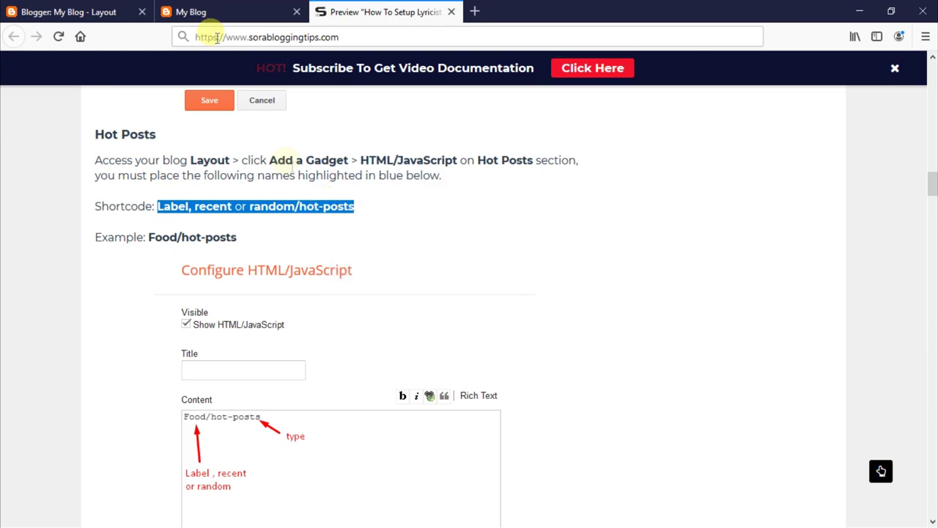
- Replace the content of the Follow Us gadget in the Blogger layout's Hot Posts section with the copied shortcode
left_click(69, 12)
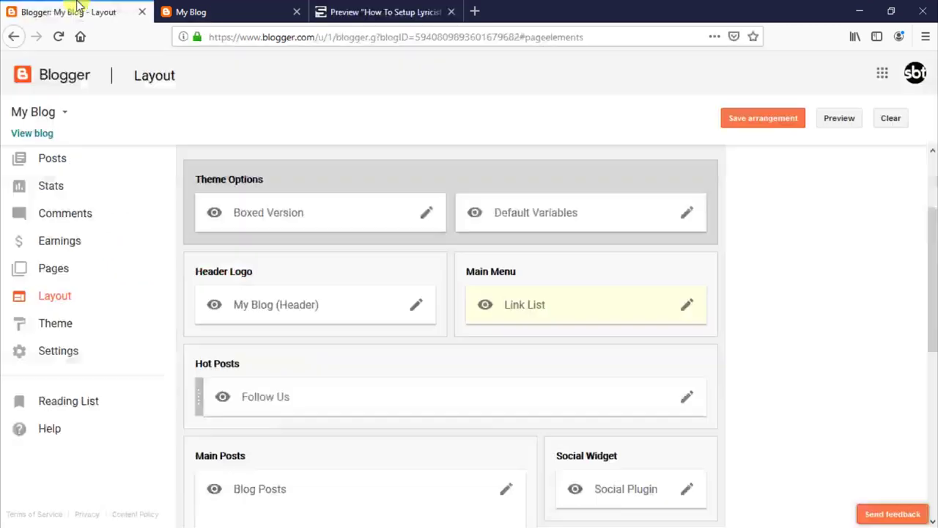
left_click(689, 395)
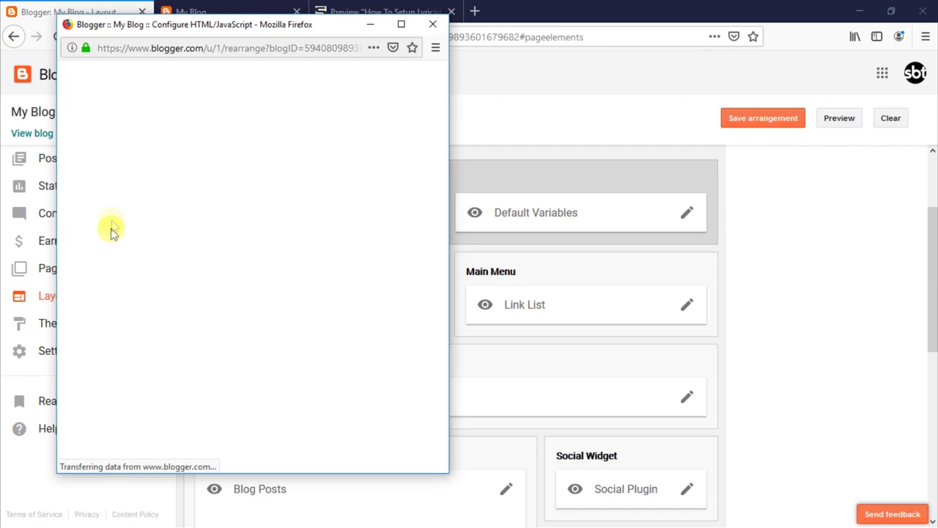
double_click(133, 266)
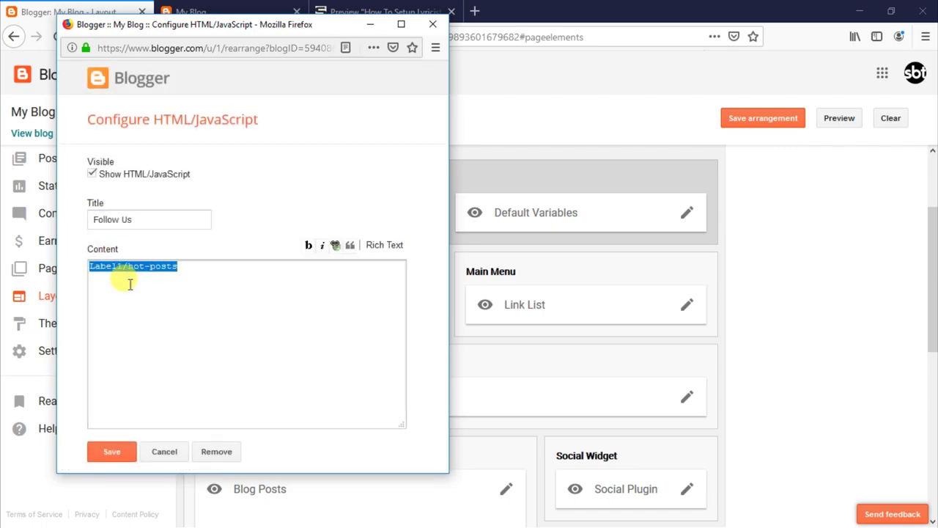
right_click(129, 284)
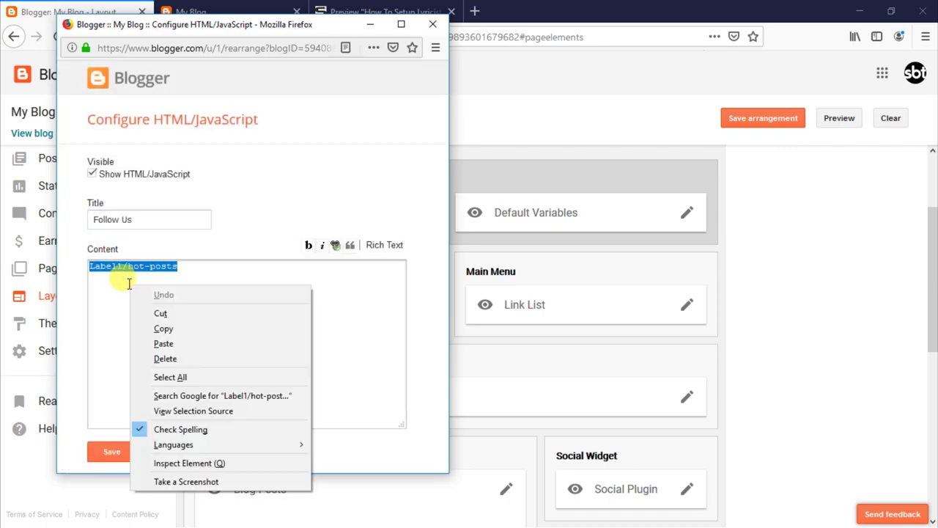
left_click(161, 342)
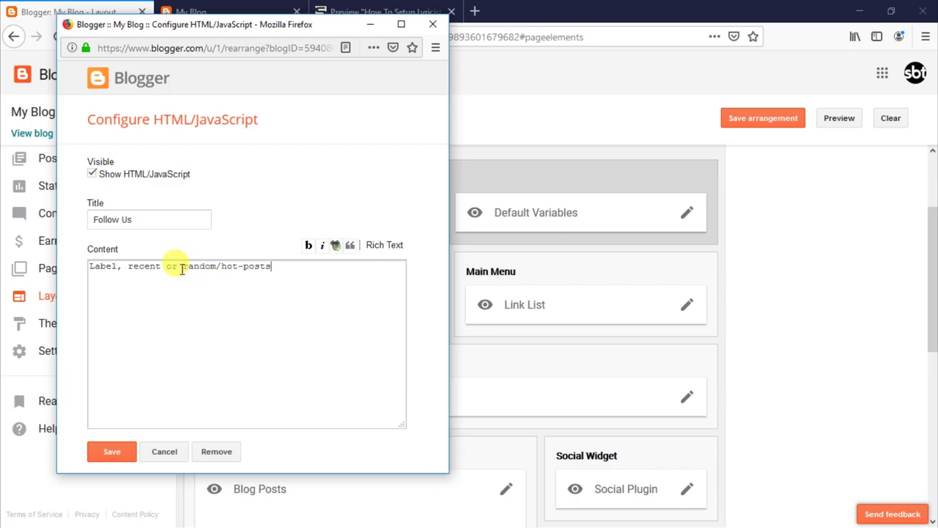
- Trim the gadget's content to random/hot-posts and save the gadget
left_click_drag(184, 267, 67, 267)
key("BackSpace")
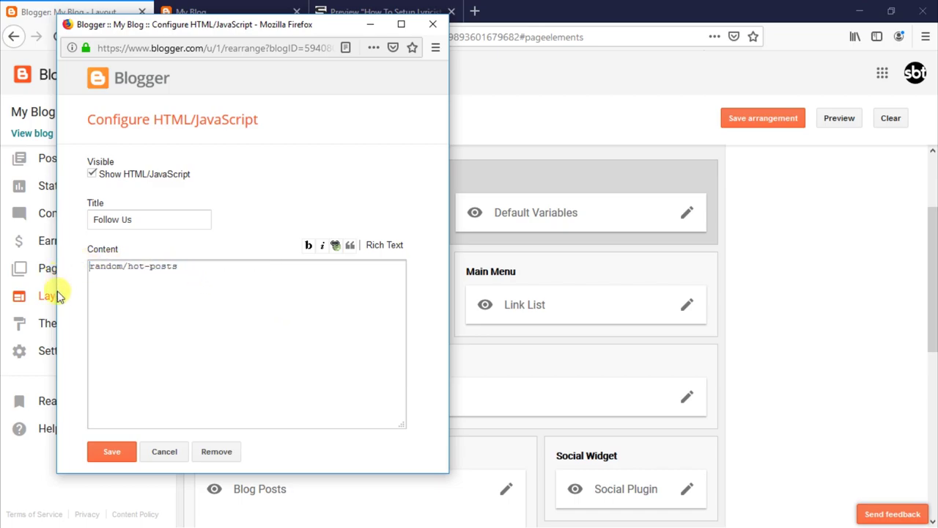
left_click(110, 445)
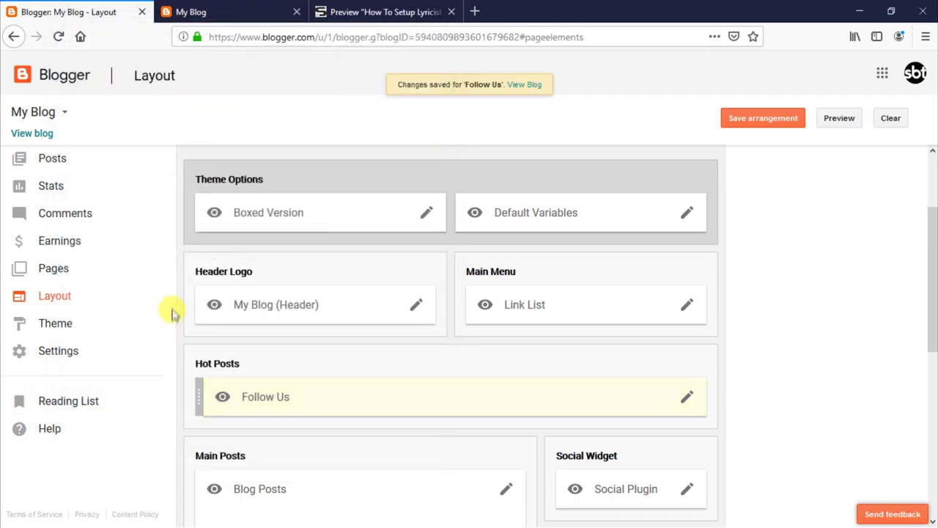
- Reload the live My Blog page to check its hot posts section
left_click(206, 11)
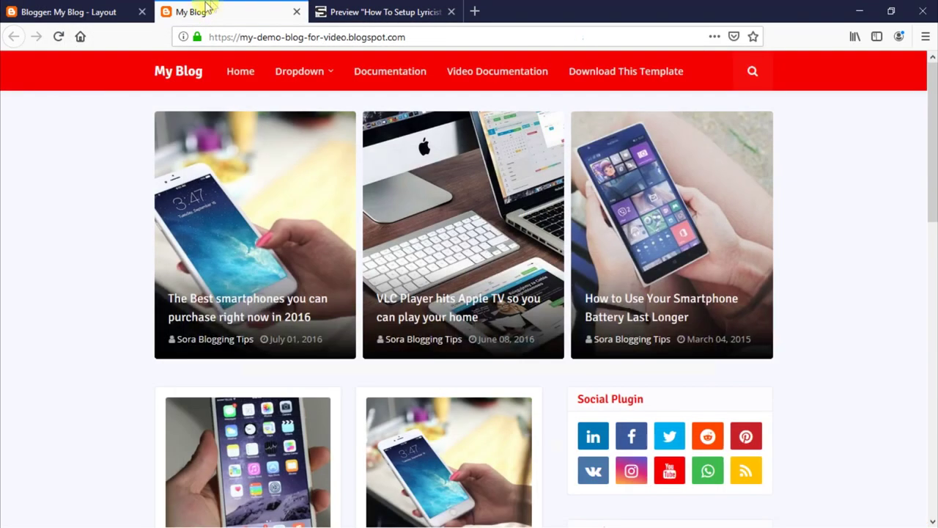
left_click(59, 36)
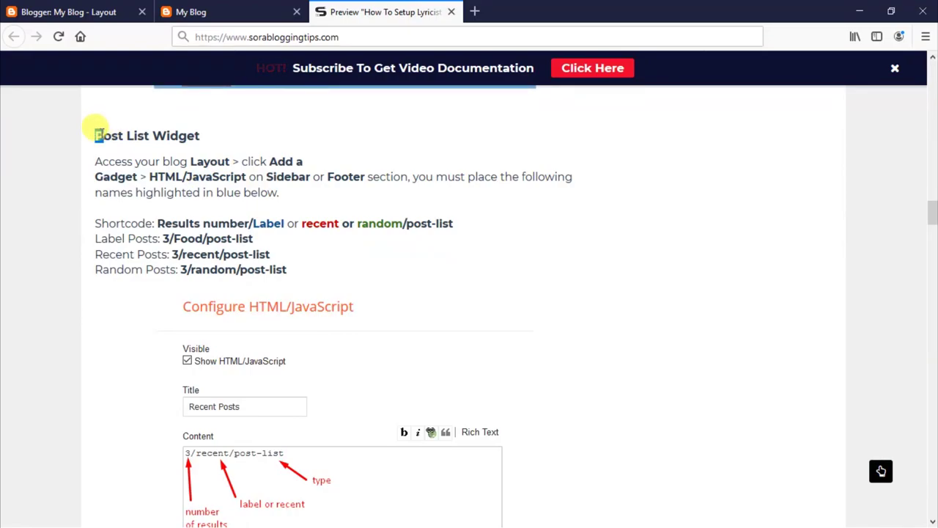
- Copy the shortcode "Results number/Label or recent or random/post-list" from the guide's Post List Widget section
left_click_drag(95, 134, 210, 142)
left_click(95, 167)
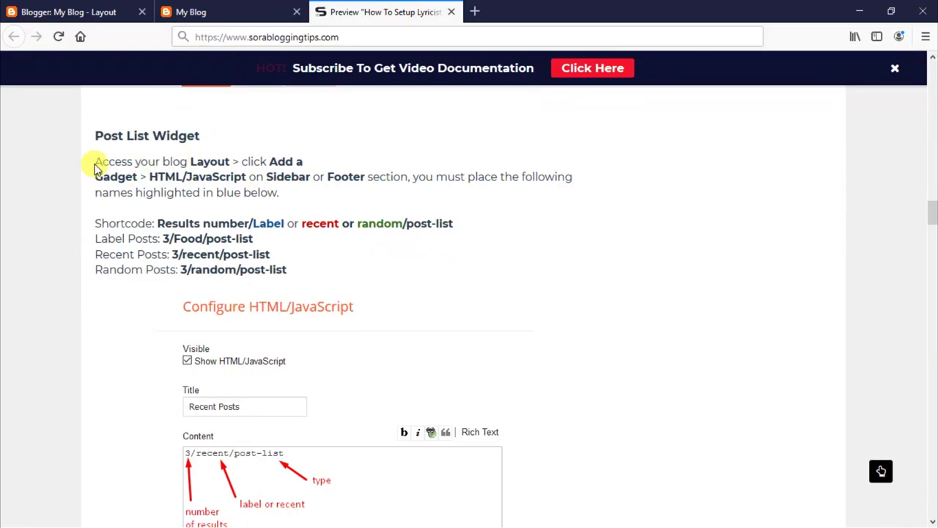
left_click_drag(98, 161, 267, 205)
left_click(149, 227)
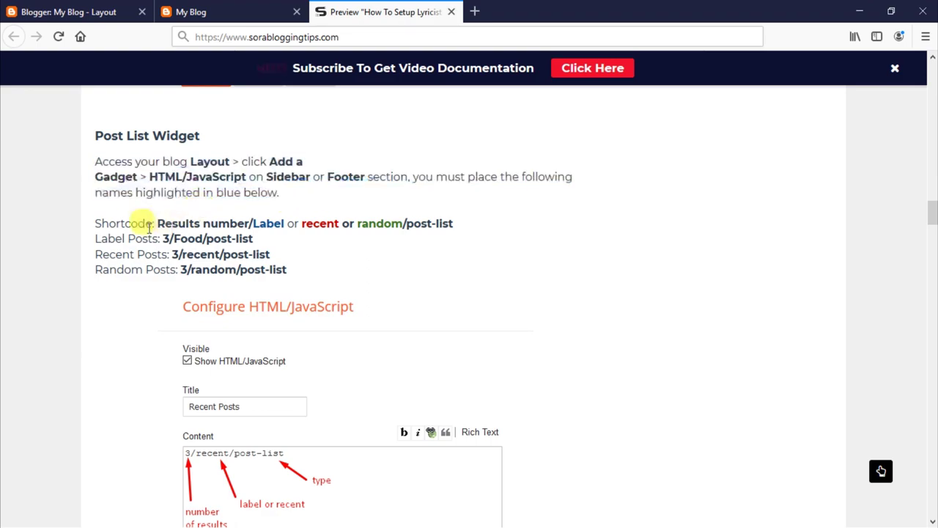
left_click_drag(97, 221, 279, 269)
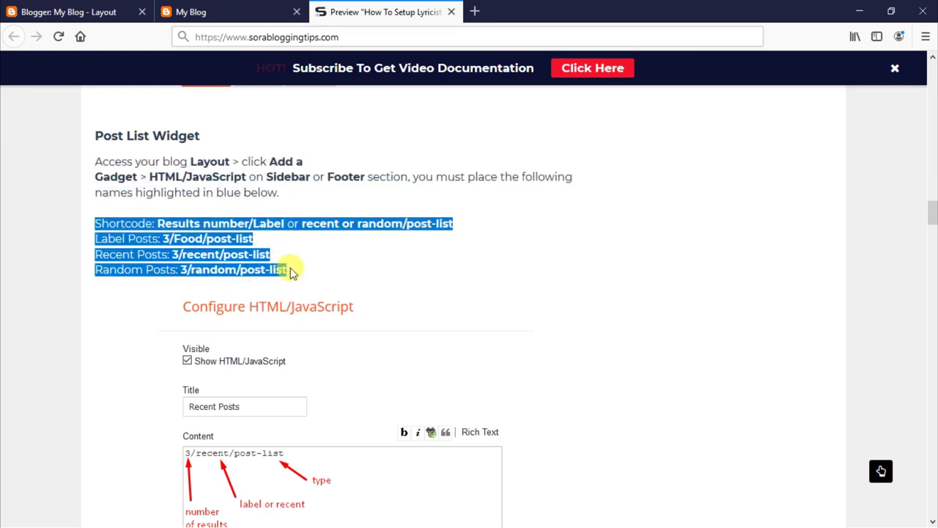
left_click(154, 222)
left_click_drag(157, 223, 446, 218)
right_click(433, 224)
left_click(456, 237)
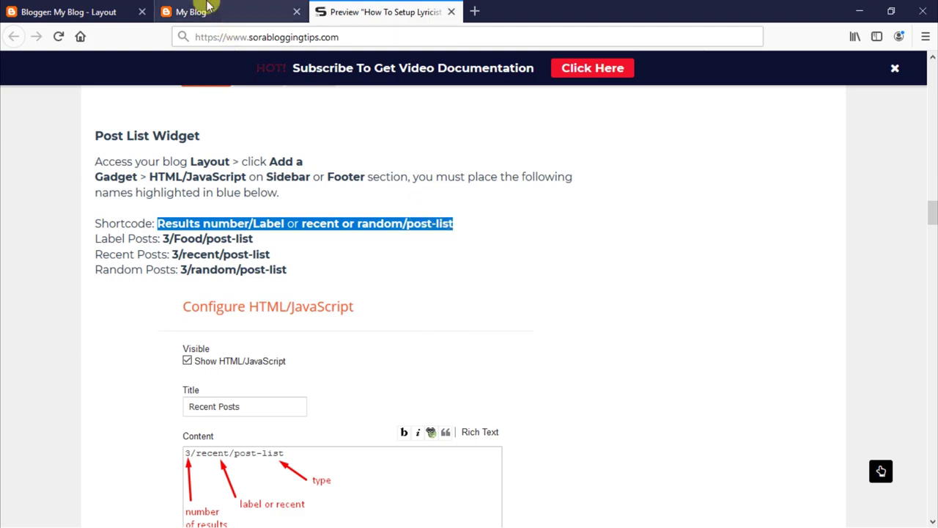
- Add an HTML/JavaScript gadget titled "Your Title" to the Blogger layout's Sidebar Right section, with the copied shortcode as its content
left_click(127, 7)
scroll(477, 434, "down", 5)
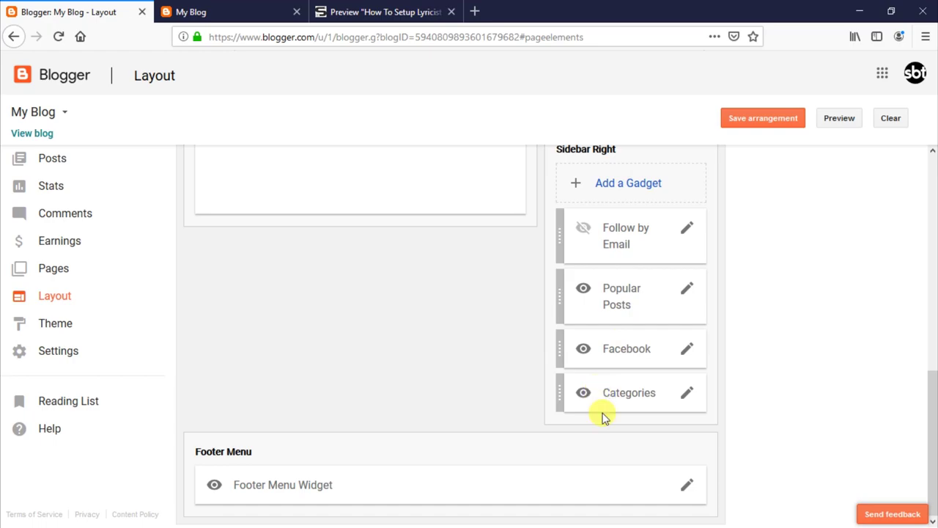
left_click(629, 187)
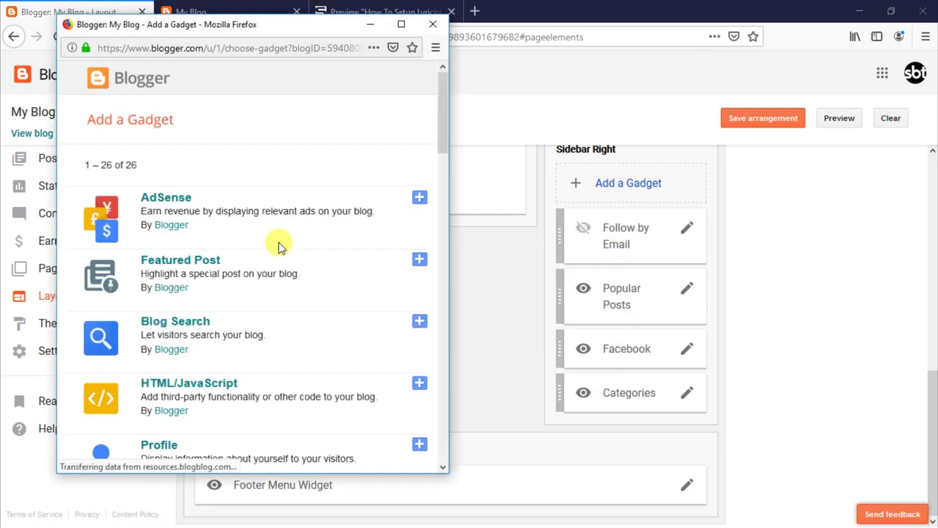
left_click(382, 359)
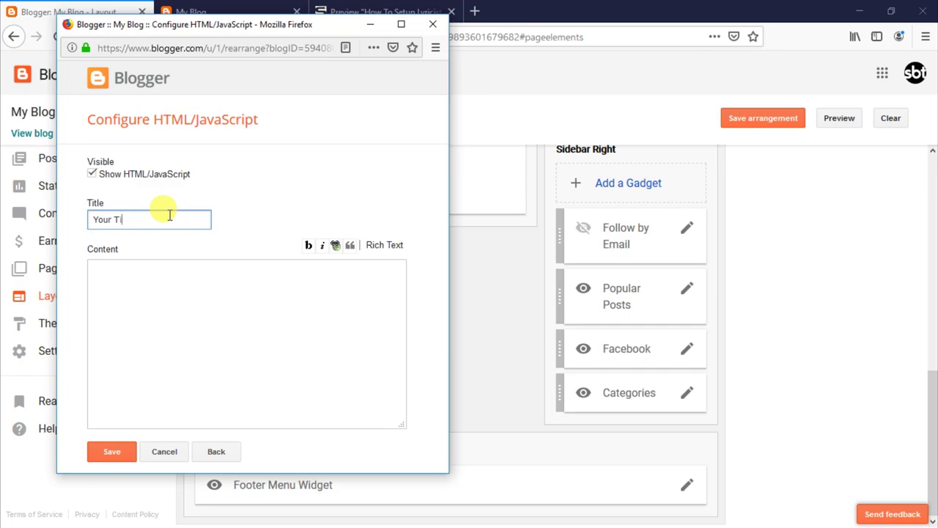
left_click(201, 289)
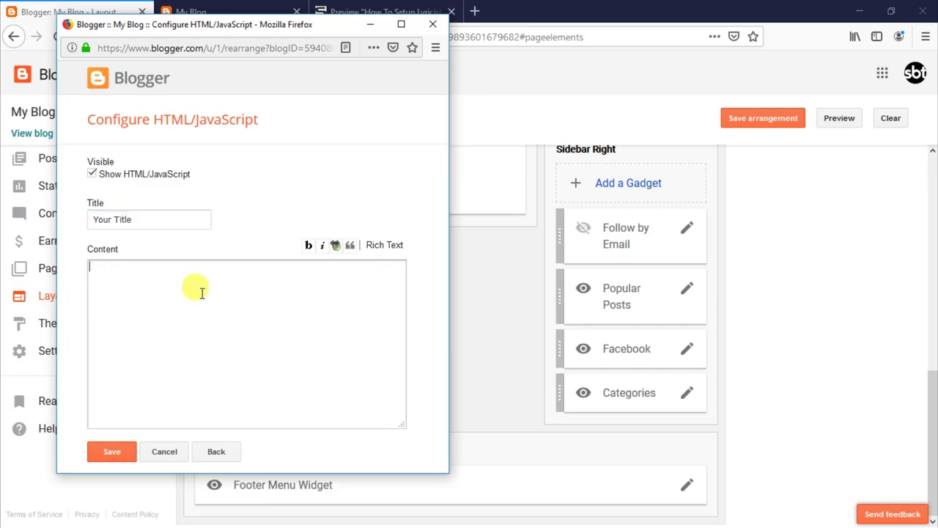
key("ctrl+v")
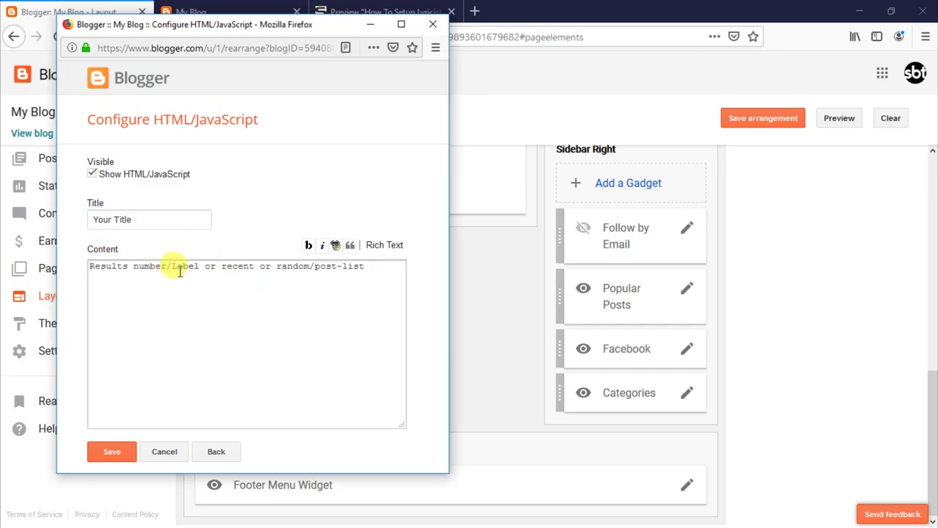
- Change the new gadget's content to 3/recent/post-list and save the gadget
left_click_drag(167, 265, 59, 248)
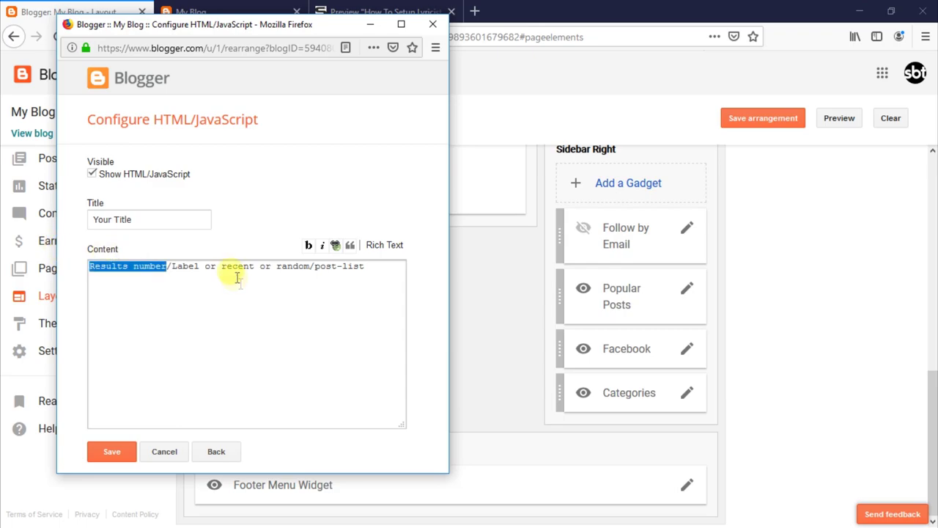
type("3")
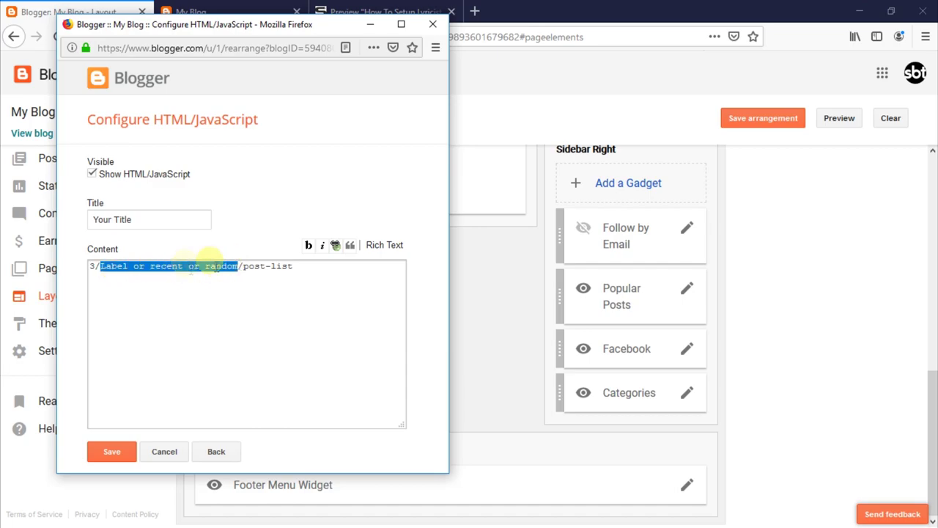
type("recent")
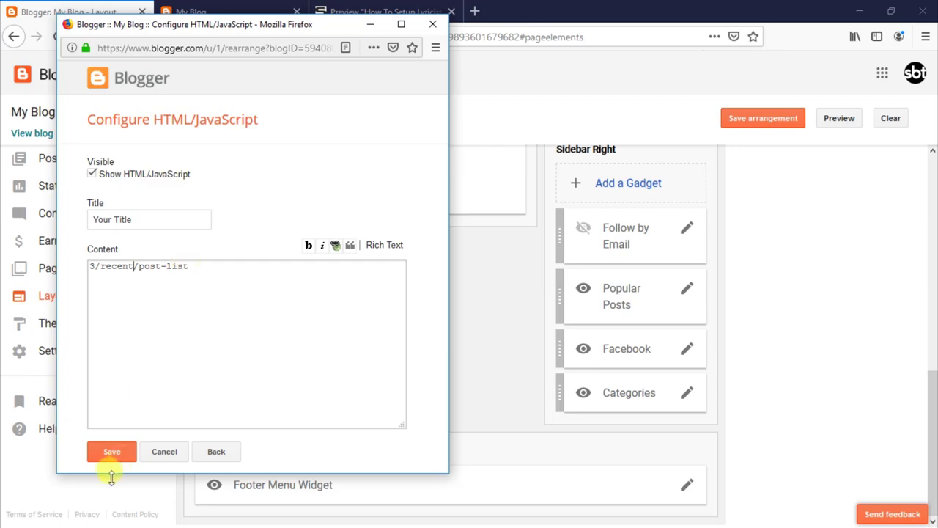
left_click(116, 453)
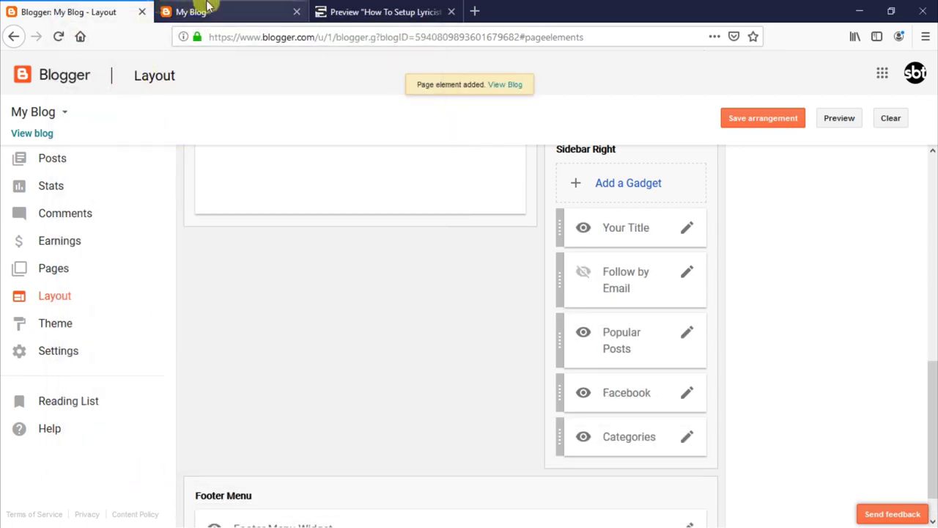
- Reload the live My Blog page to check the post list widget in its sidebar
left_click(183, 12)
left_click(60, 37)
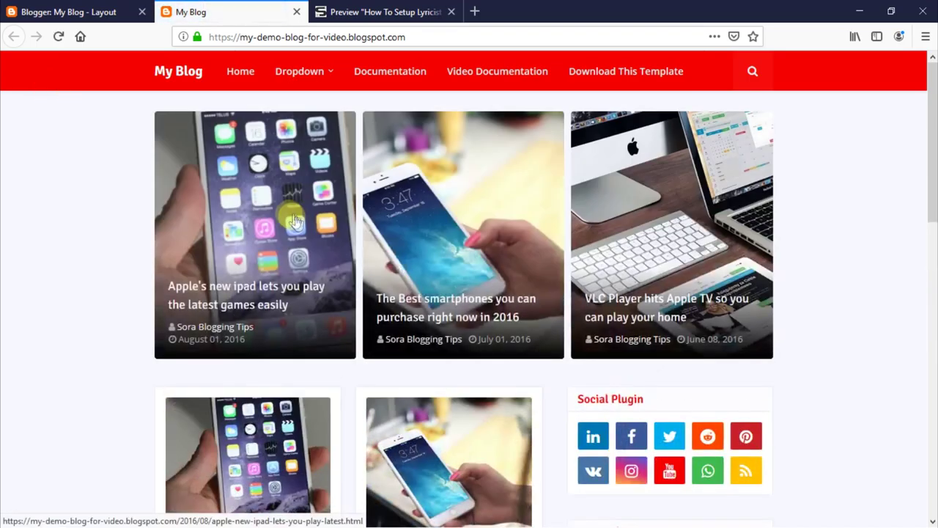
scroll(396, 255, "down", 3)
scroll(396, 255, "down", 3)
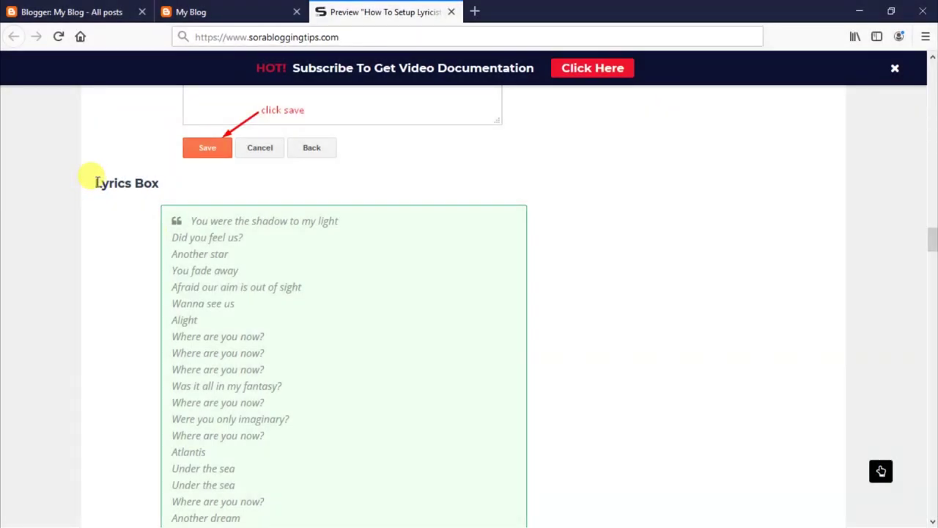
- Read the guide's Lyrics Box section, including the blockquote instructions and the note about the copy button
left_click_drag(96, 182, 172, 183)
left_click(125, 183)
scroll(407, 277, "down", 3)
scroll(408, 277, "down", 4)
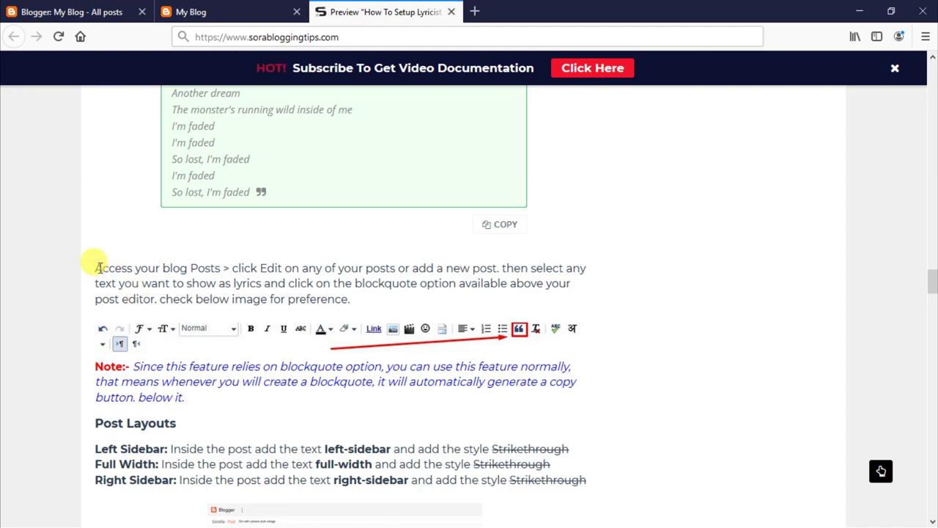
left_click_drag(95, 268, 338, 297)
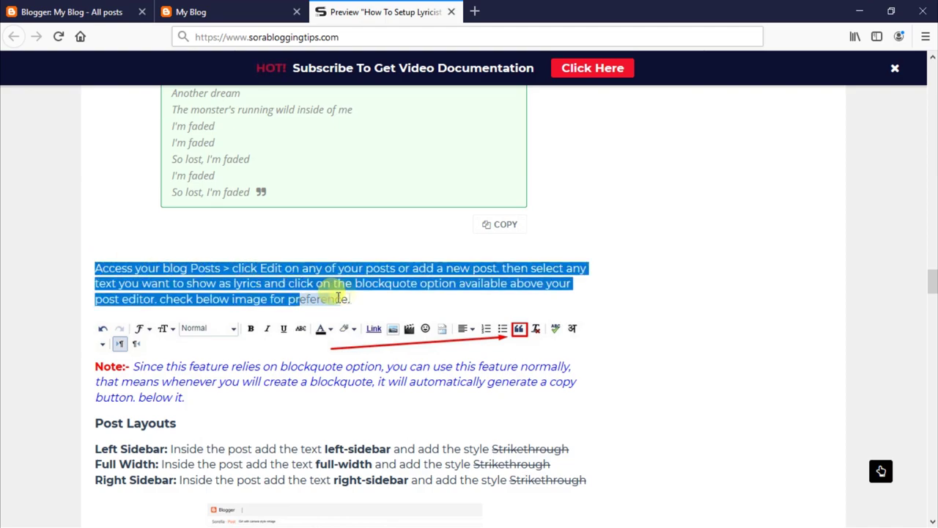
left_click(302, 287)
left_click_drag(97, 364, 192, 396)
left_click(432, 368)
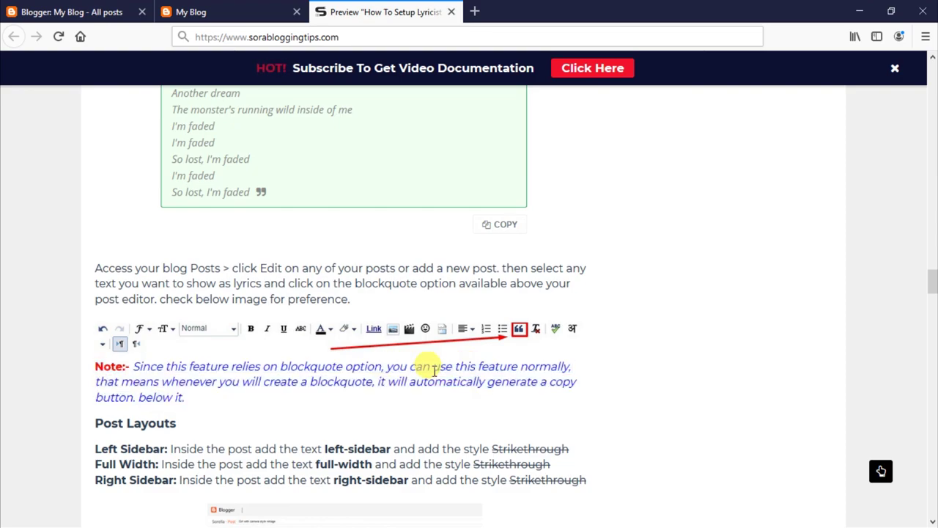
- Open the post "Apple's new ipad lets you play the latest games easily" in the Blogger editor's Compose view
left_click(98, 7)
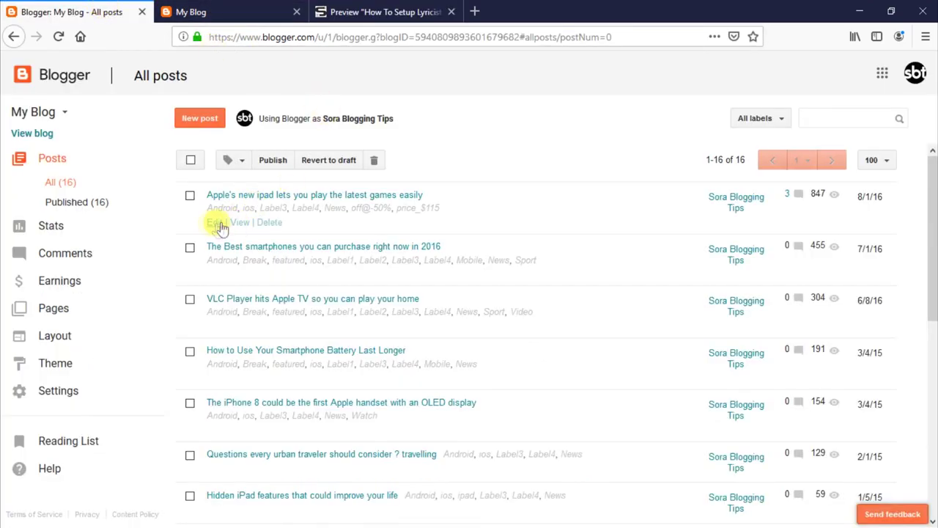
left_click(214, 220)
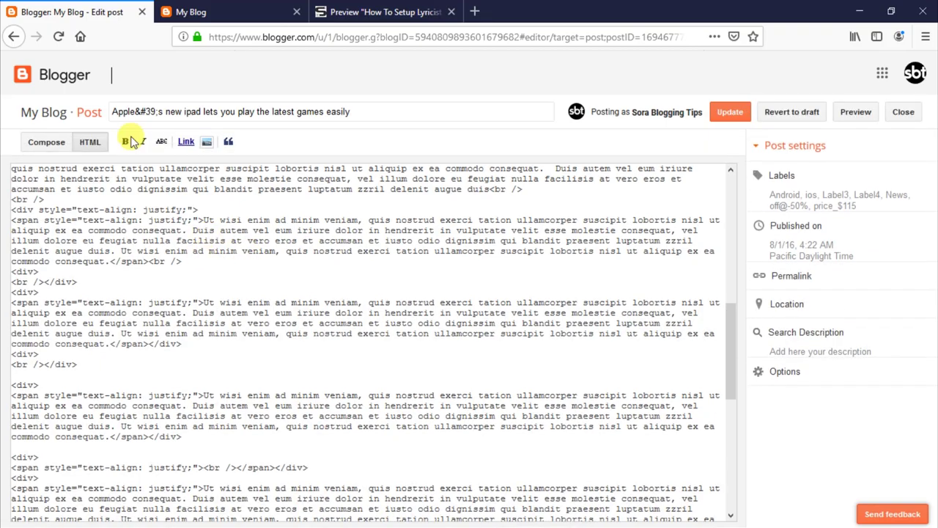
left_click(47, 142)
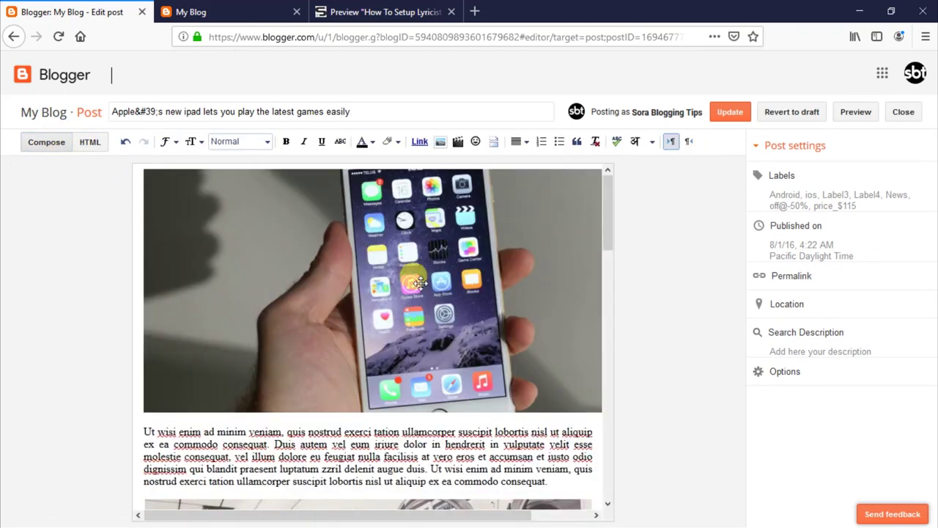
- Format the short "Ut wisi enim" paragraph directly after the long text block as a blockquote and update the post
scroll(303, 279, "down", 10)
scroll(189, 272, "down", 4)
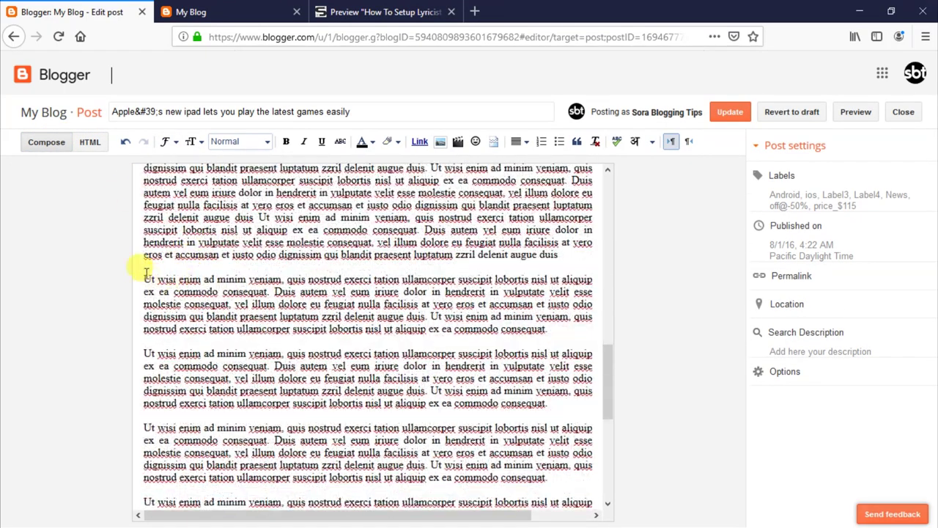
left_click_drag(144, 278, 527, 332)
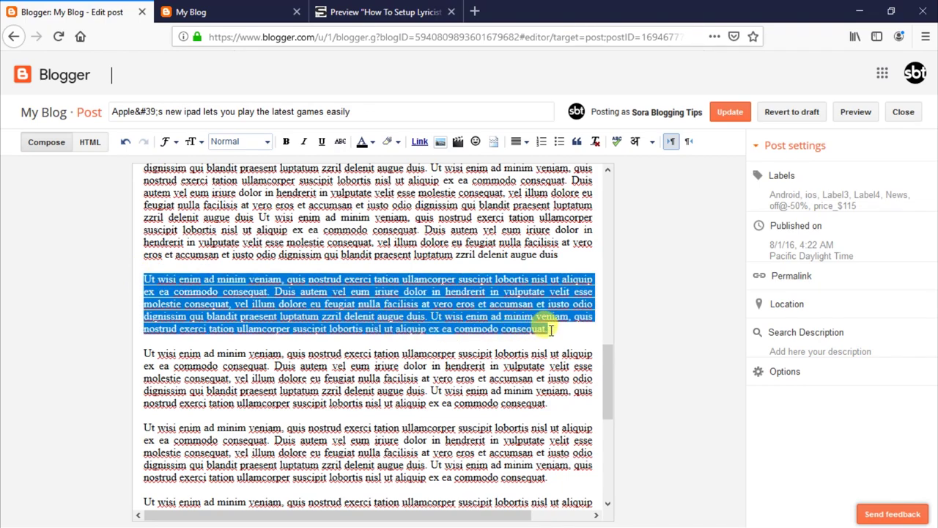
left_click(577, 141)
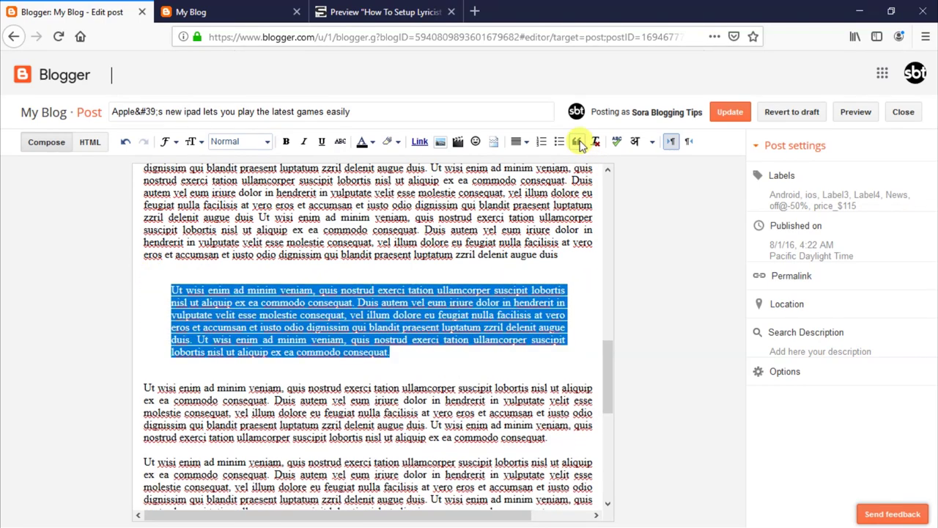
left_click(732, 115)
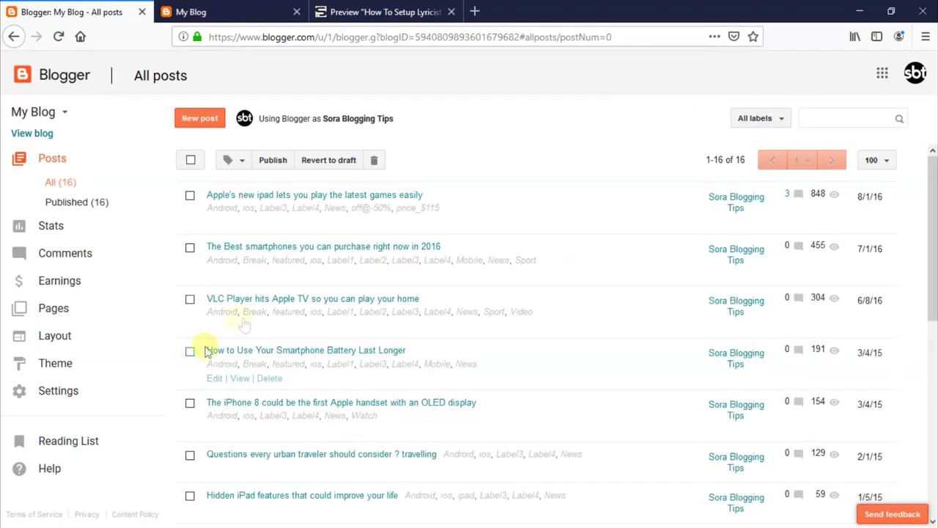
- View the published iPad post and test the copy button of its lyrics box
left_click(239, 222)
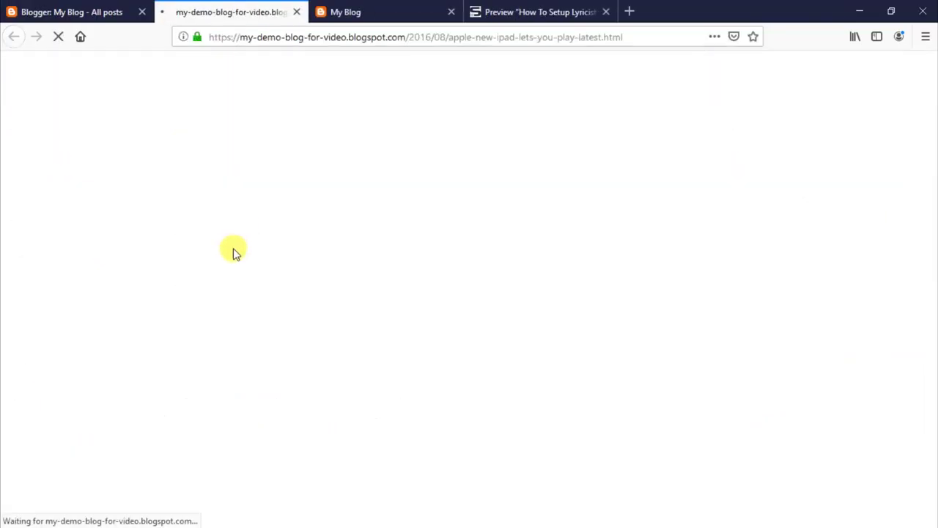
scroll(252, 246, "down", 15)
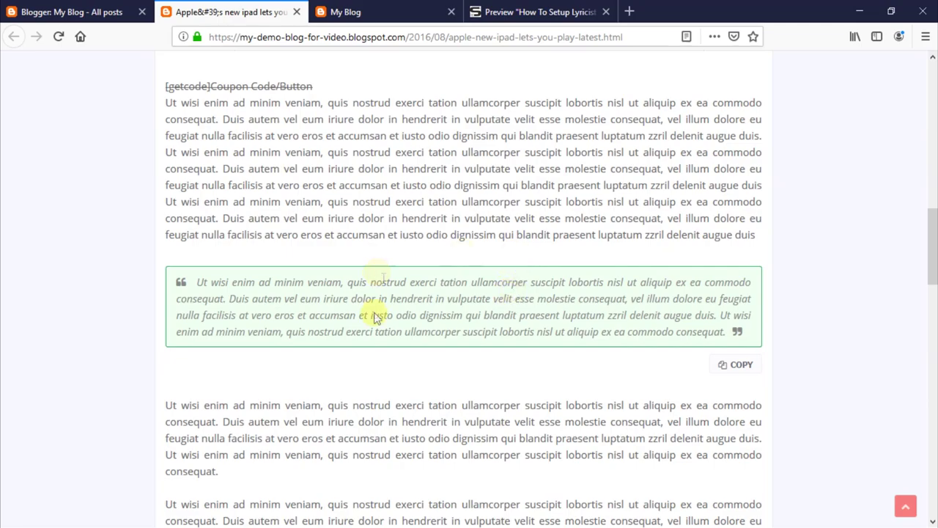
left_click(734, 365)
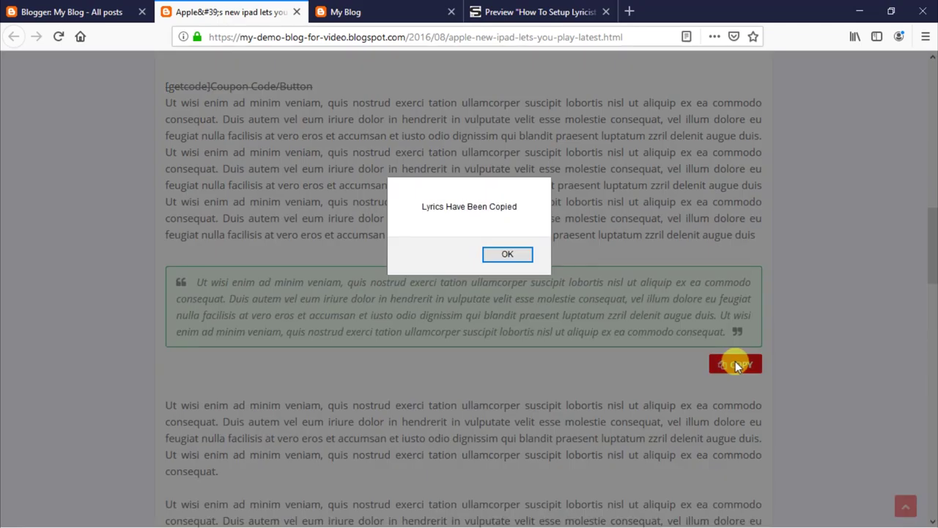
left_click(506, 255)
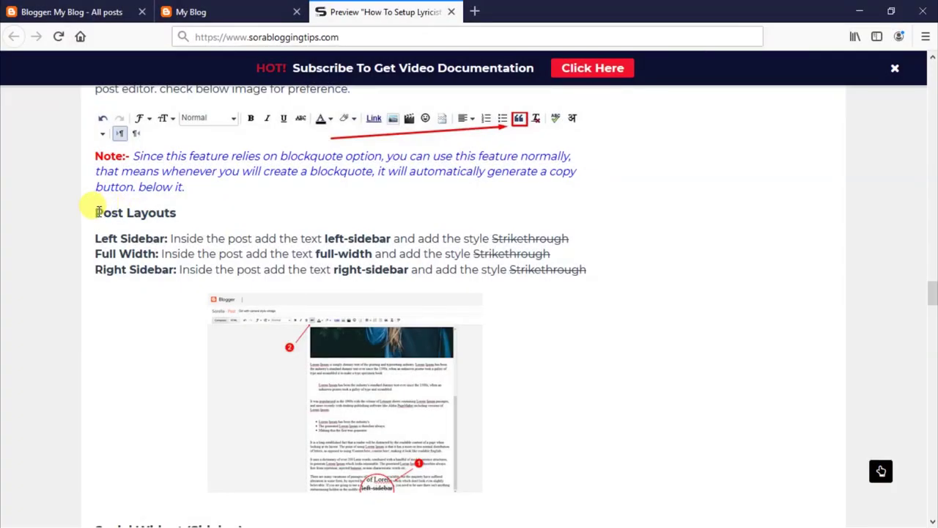
- Read the guide's Post Layouts instructions for the left-sidebar, full-width and right-sidebar texts
left_click_drag(97, 211, 179, 224)
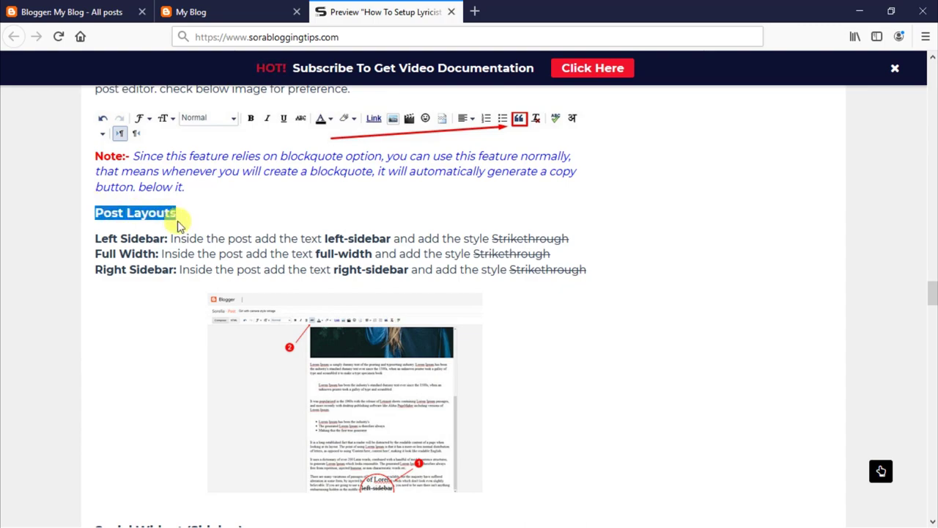
left_click_drag(97, 239, 593, 272)
left_click(488, 267)
scroll(377, 293, "down", 3)
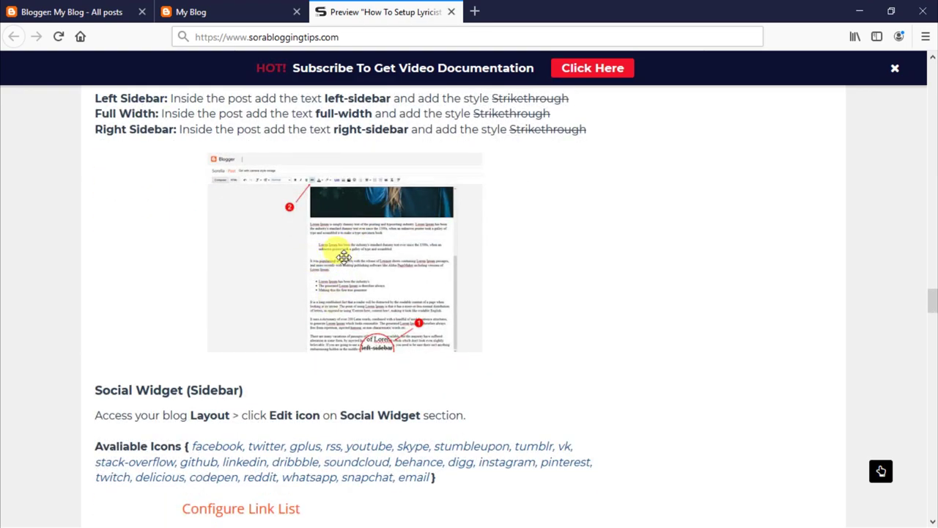
- Edit the iPad post, select the struck-through full-width text at its end, update the post and view it published
left_click(93, 8)
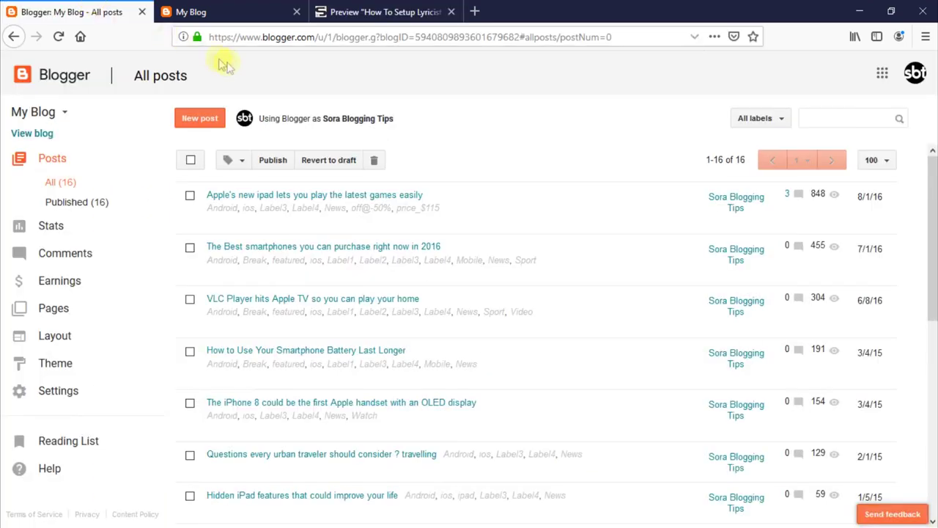
mouse_move(228, 207)
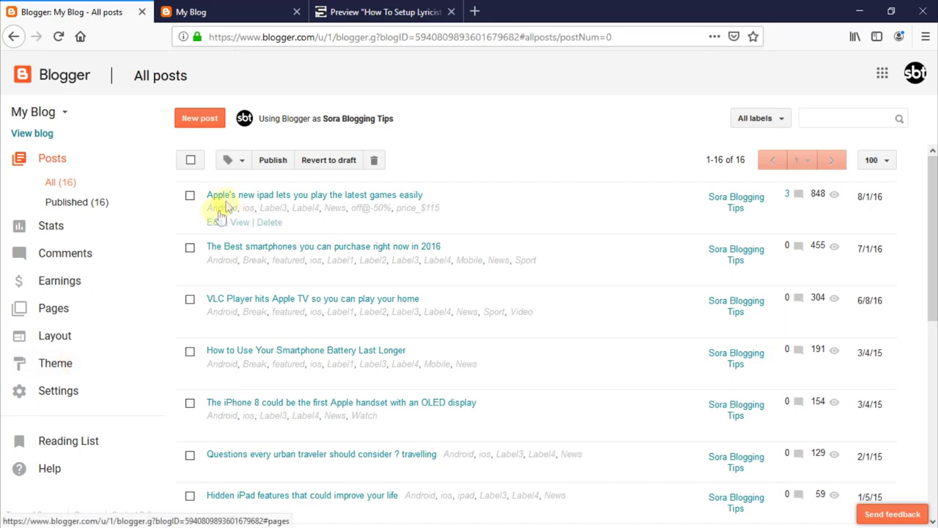
left_click(212, 223)
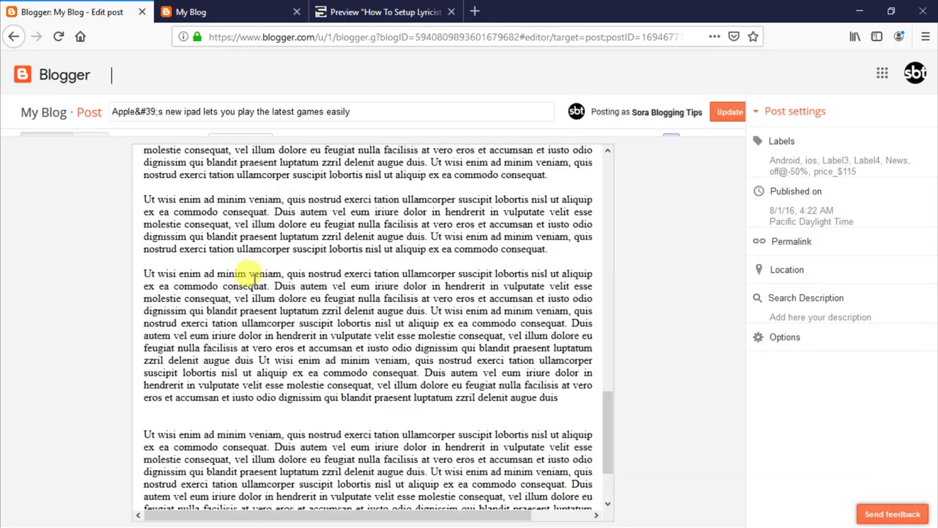
scroll(335, 209, "down", 3)
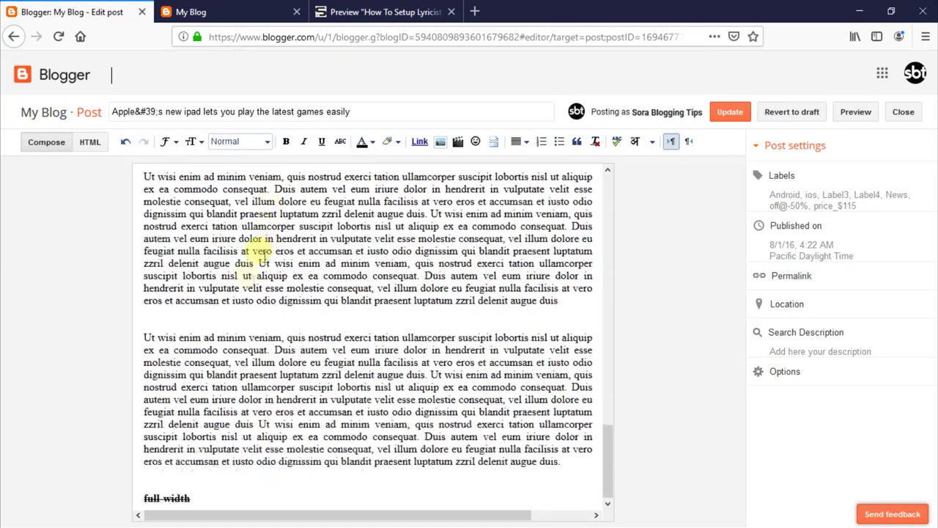
left_click_drag(195, 498, 143, 498)
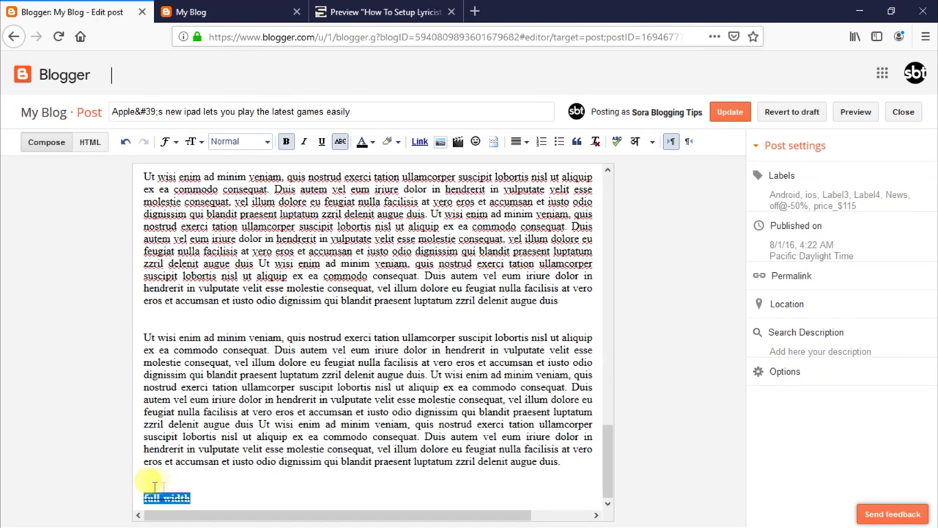
left_click(740, 115)
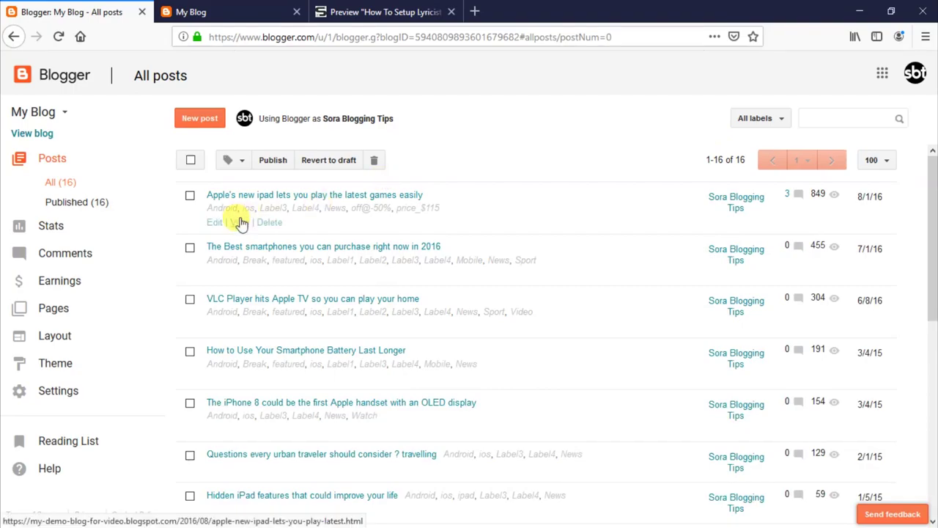
left_click(241, 220)
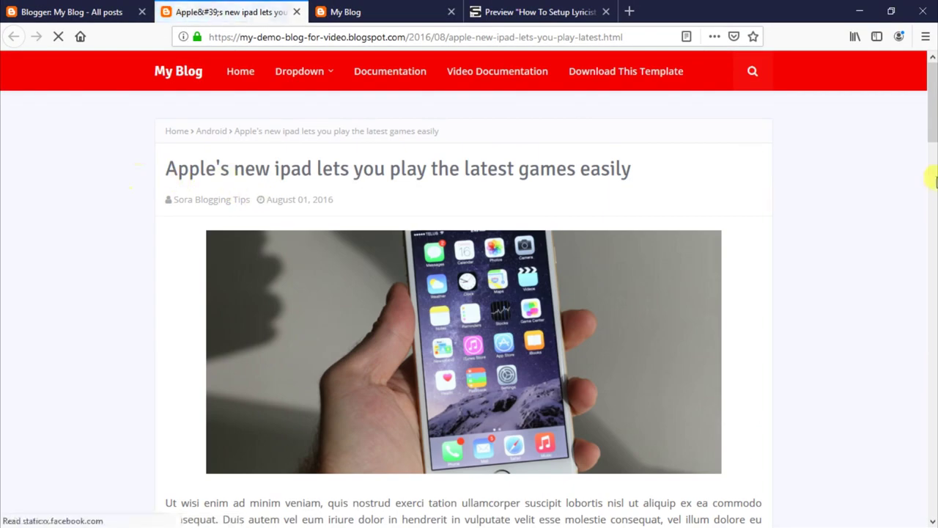
scroll(817, 199, "down", 10)
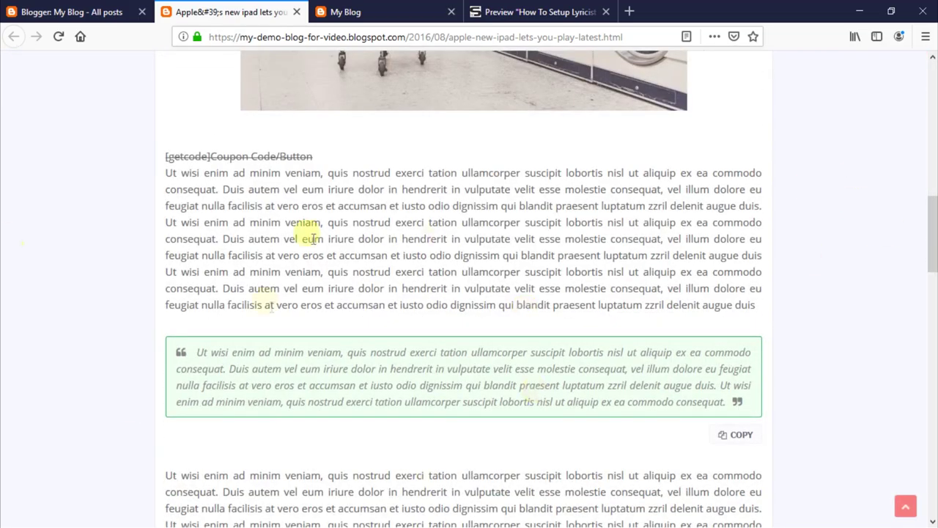
- Read the guide's Social Widget (Sidebar) instructions, including the available icon names and the example link list
scroll(312, 238, "down", 5)
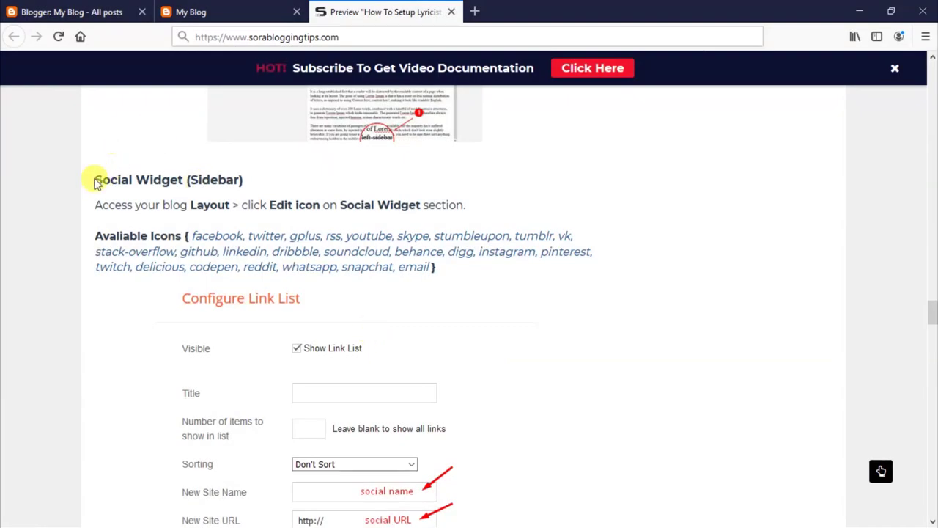
left_click_drag(97, 178, 220, 177)
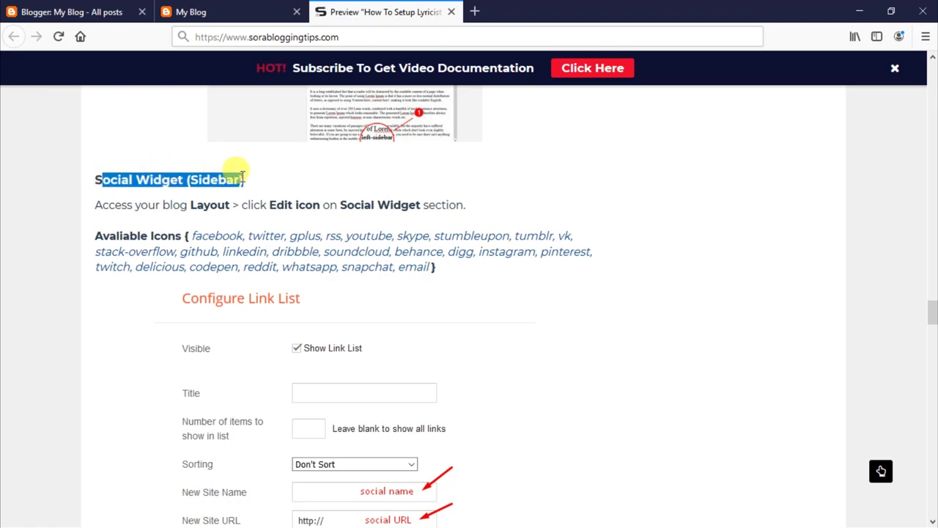
left_click(119, 198)
left_click_drag(96, 198, 469, 206)
left_click(235, 233)
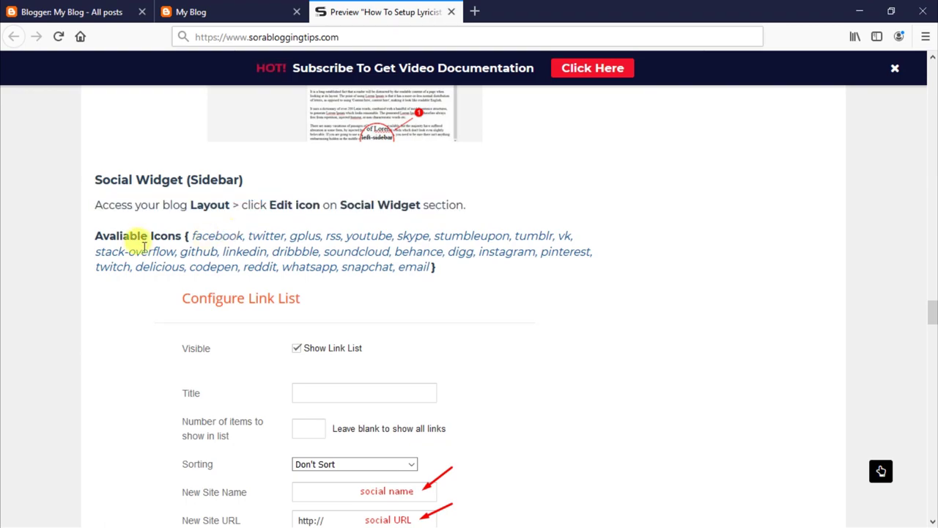
left_click_drag(96, 235, 448, 274)
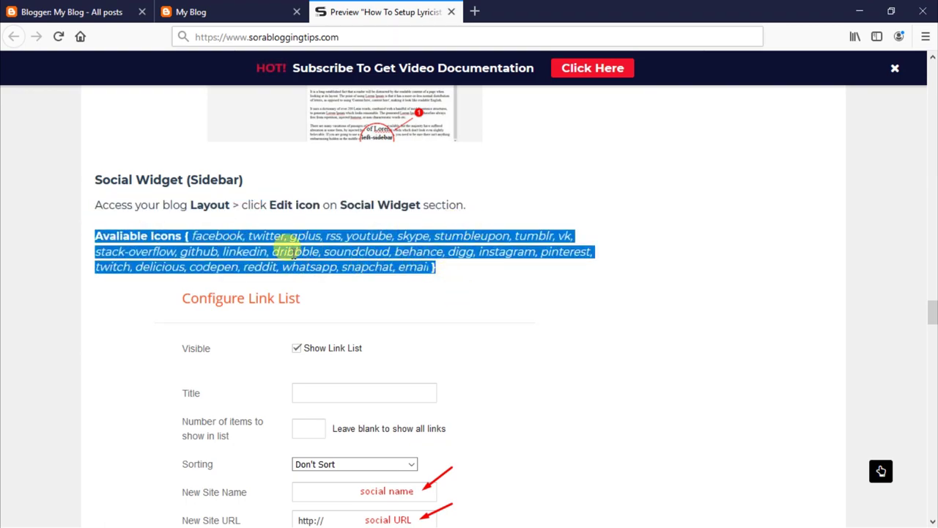
left_click(280, 278)
scroll(286, 279, "down", 5)
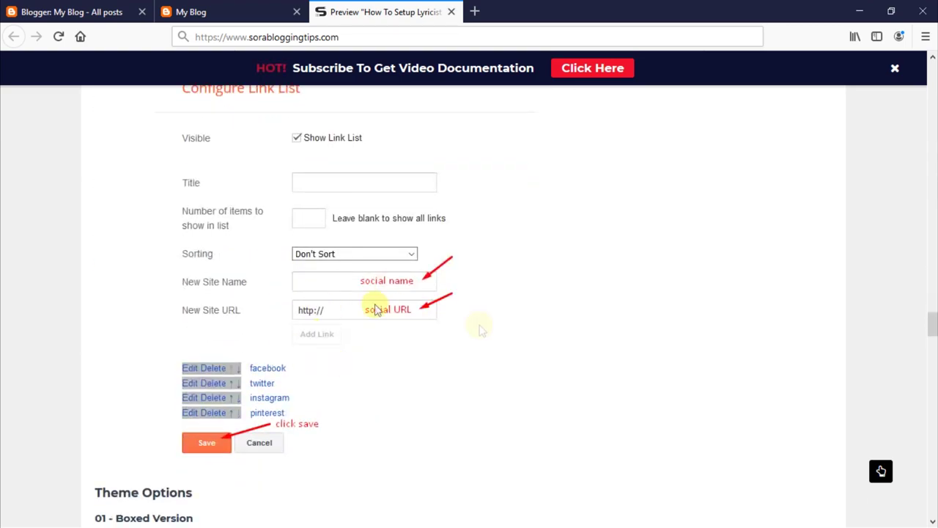
- Open the Social Plugin gadget of the Social Widget section for editing in the blog's layout
left_click(106, 7)
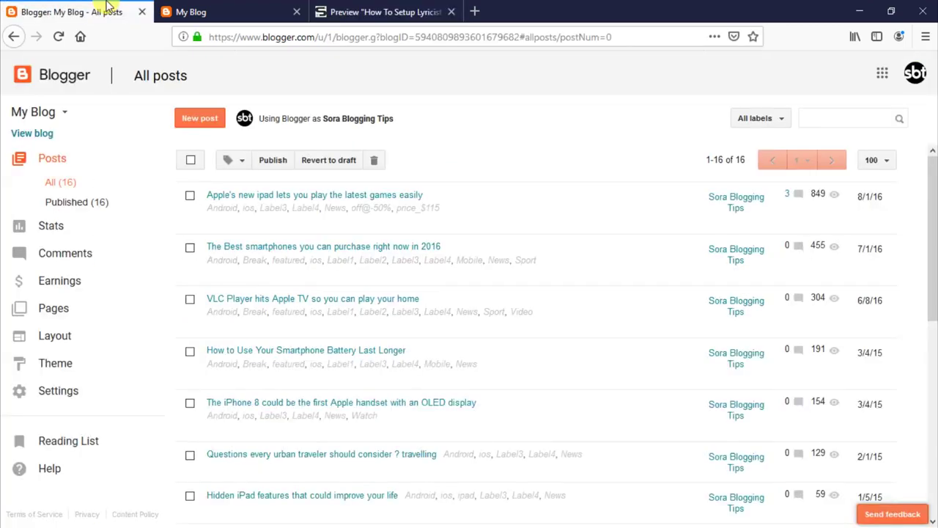
left_click(72, 339)
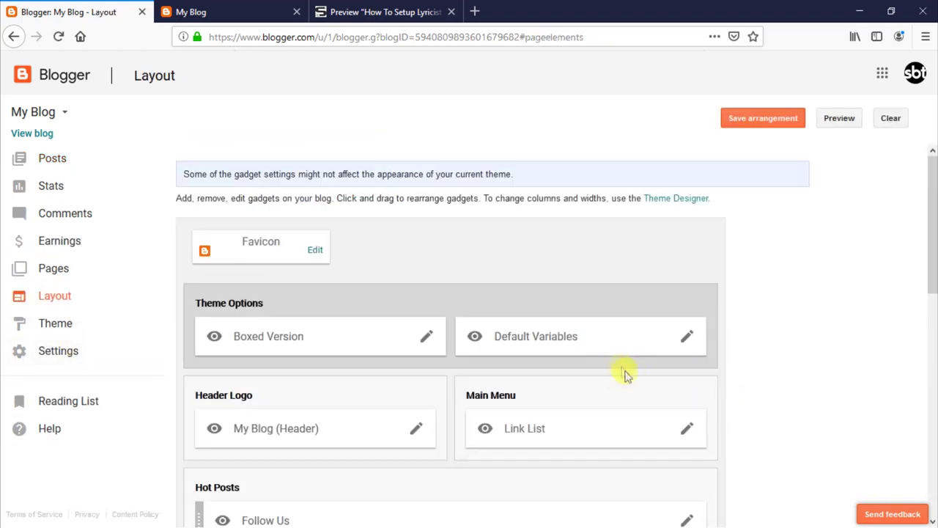
scroll(601, 309, "down", 5)
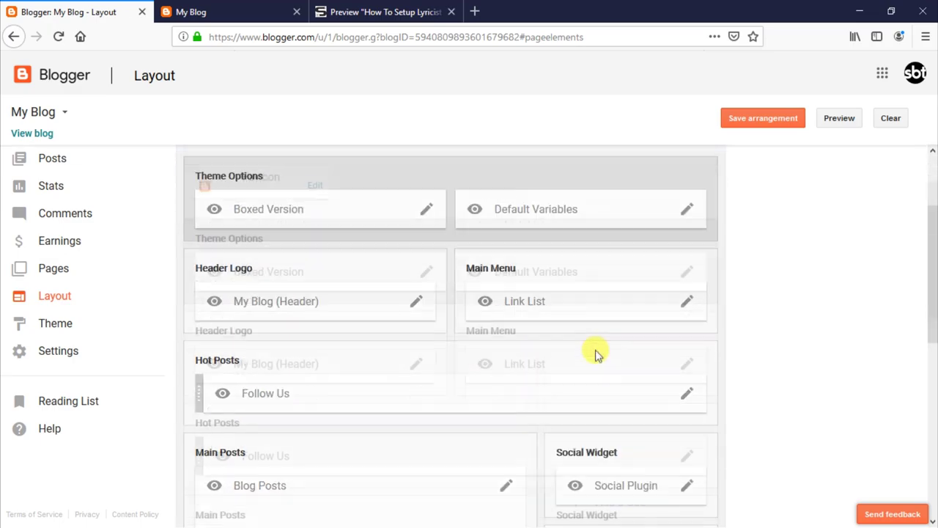
left_click(687, 243)
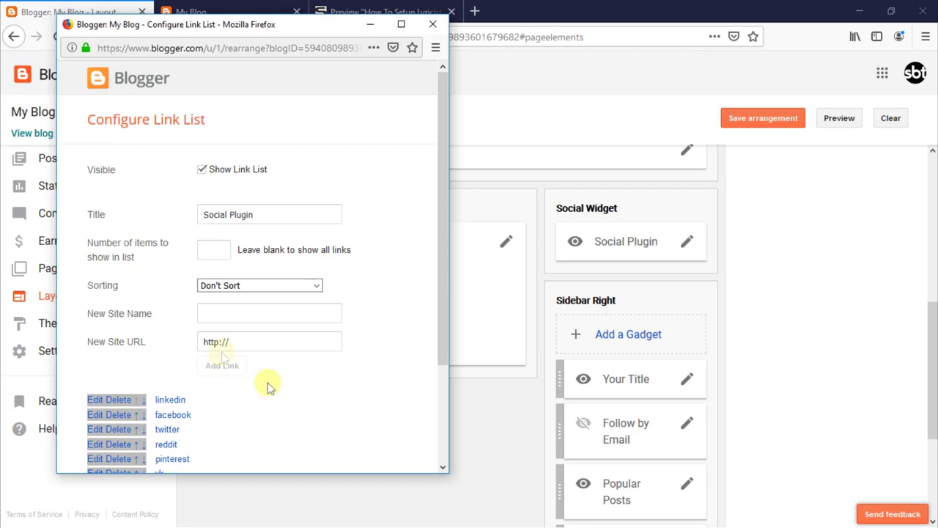
scroll(269, 387, "down", 3)
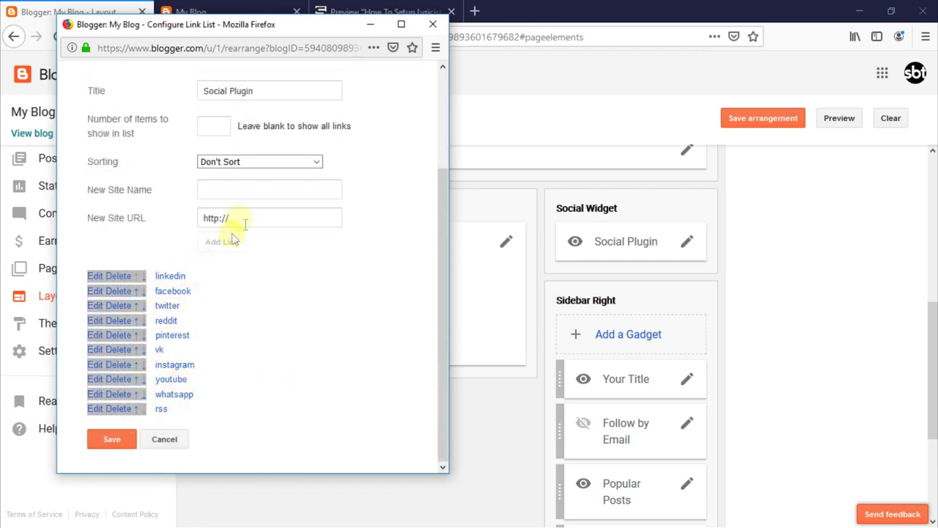
- Add a link named tumblr with URL # to the Social Plugin list, save it and reload the blog's homepage
left_click(254, 190)
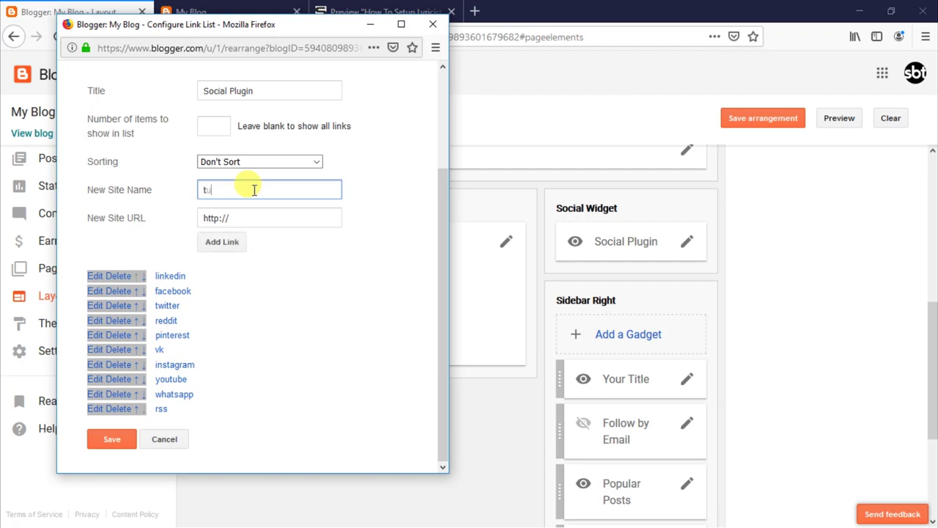
type("tumblr")
triple_click(247, 216)
type("#")
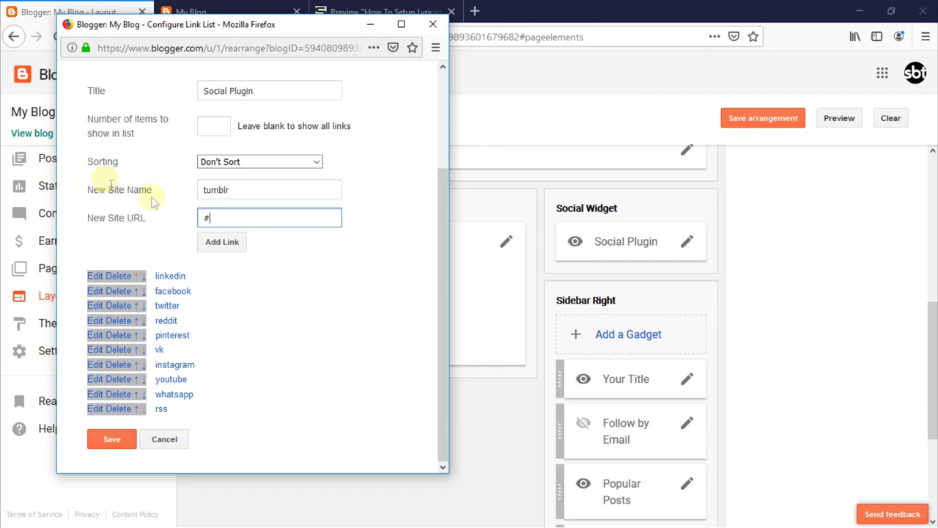
left_click(237, 242)
scroll(184, 411, "down", 1)
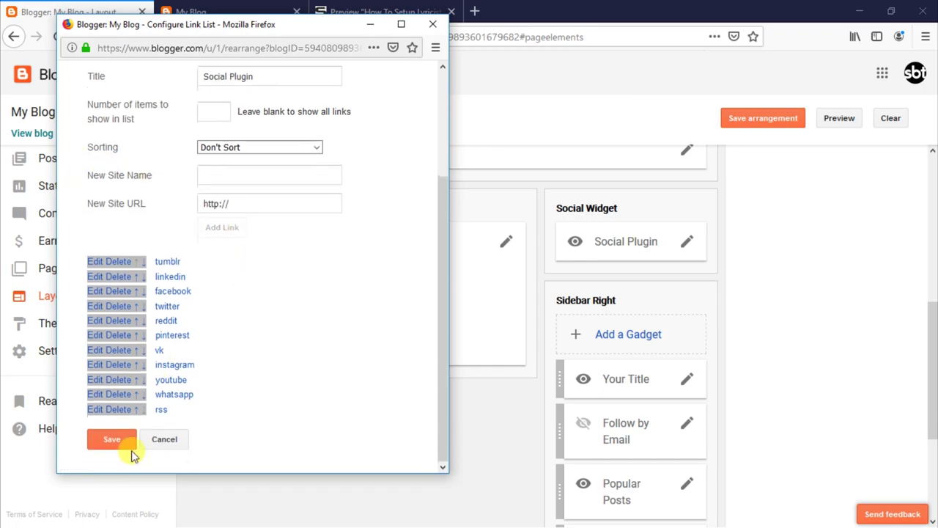
left_click(111, 439)
key("ctrl+Tab")
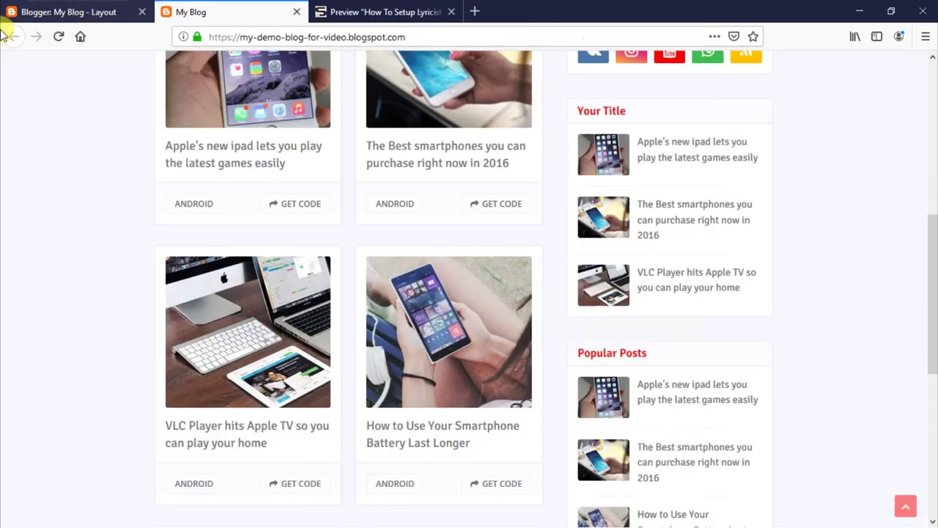
left_click(58, 37)
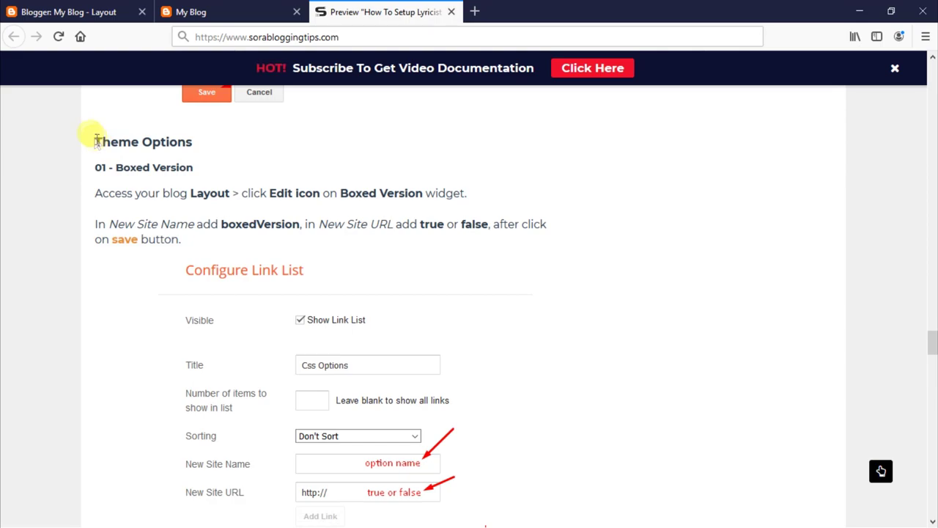
- Read the guide's Theme Options instructions for the Boxed Version and Default Variables widgets
left_click_drag(96, 141, 203, 143)
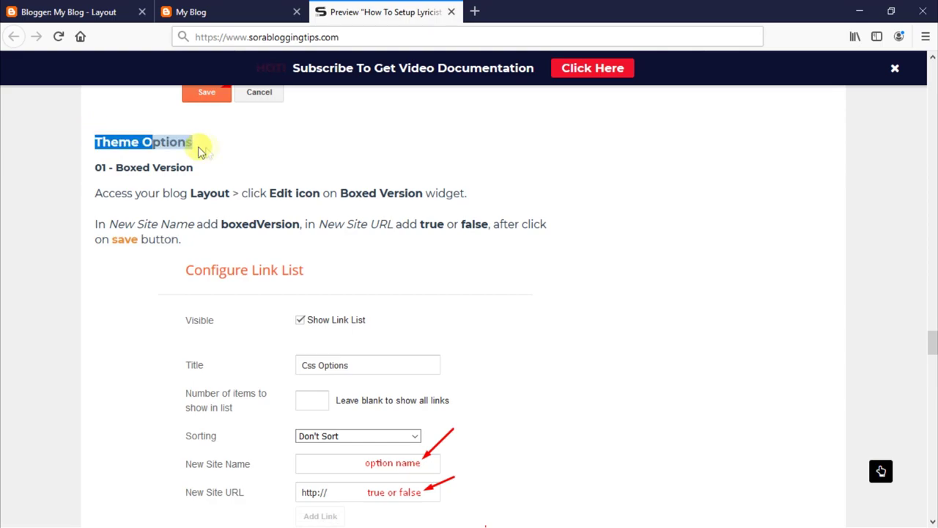
left_click(111, 169)
left_click_drag(97, 163, 195, 239)
left_click(183, 220)
scroll(181, 247, "down", 1)
scroll(183, 247, "down", 7)
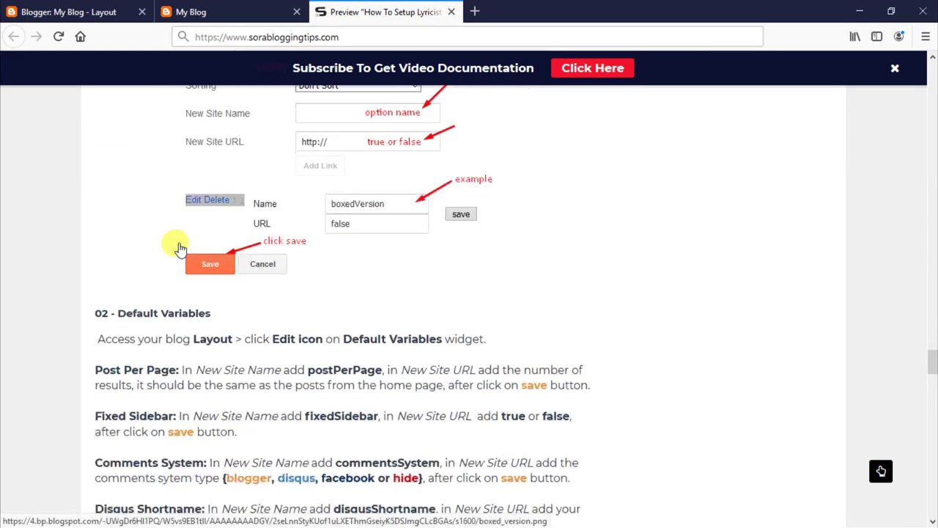
left_click_drag(94, 167, 448, 385)
left_click(204, 291)
scroll(209, 321, "down", 7)
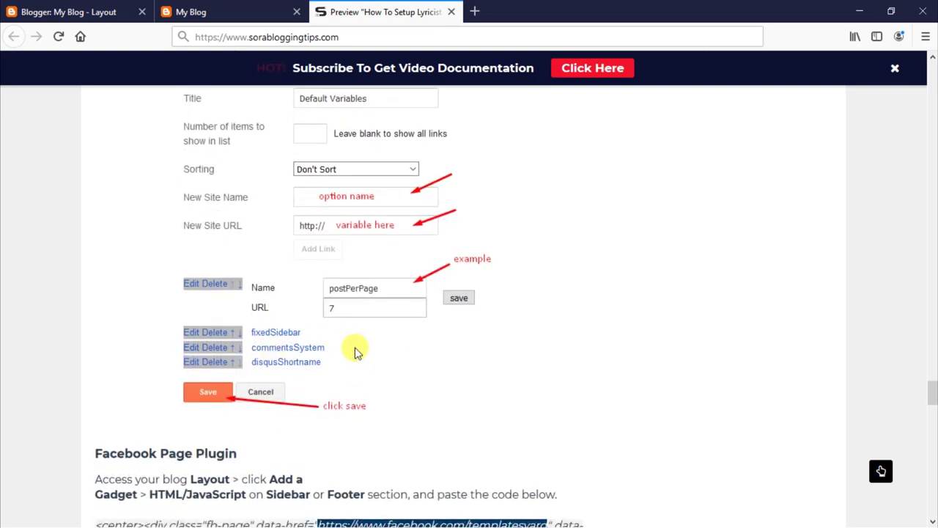
- Set the boxedVersion link's URL to true in the Boxed Version gadget of the blog's layout and save the gadget
left_click(95, 6)
scroll(294, 315, "up", 5)
left_click(428, 336)
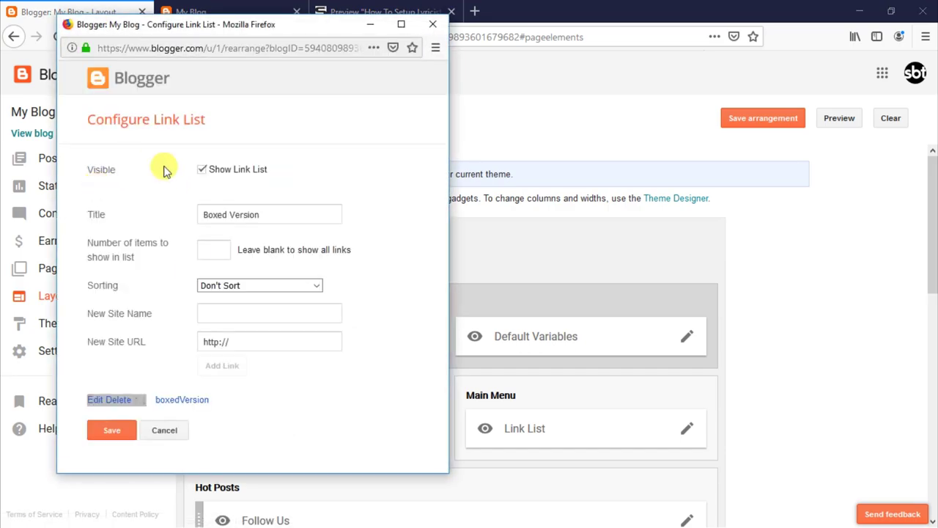
left_click(98, 400)
scroll(285, 435, "down", 1)
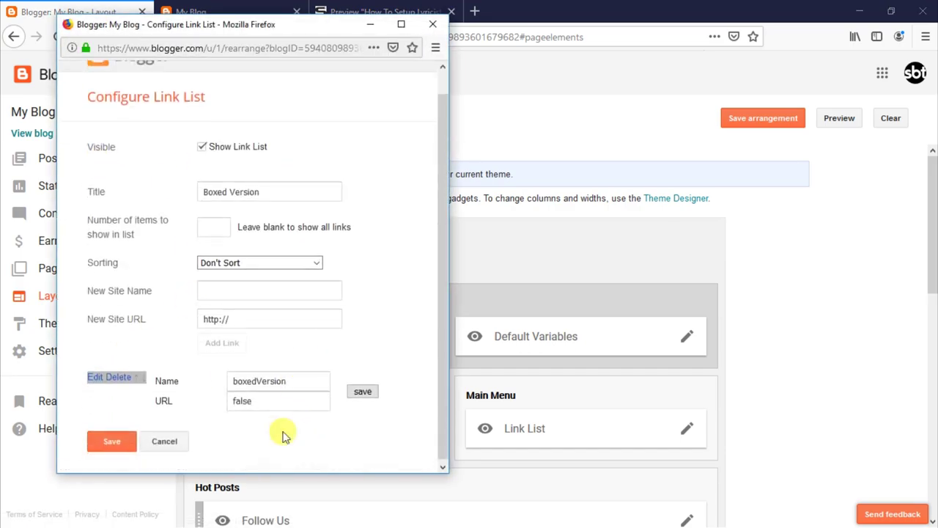
left_click_drag(258, 402, 212, 394)
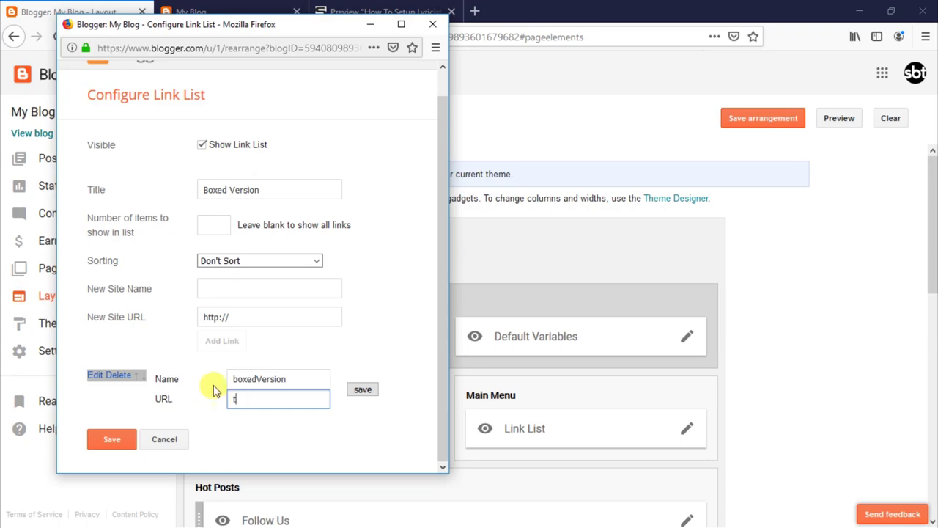
type("true")
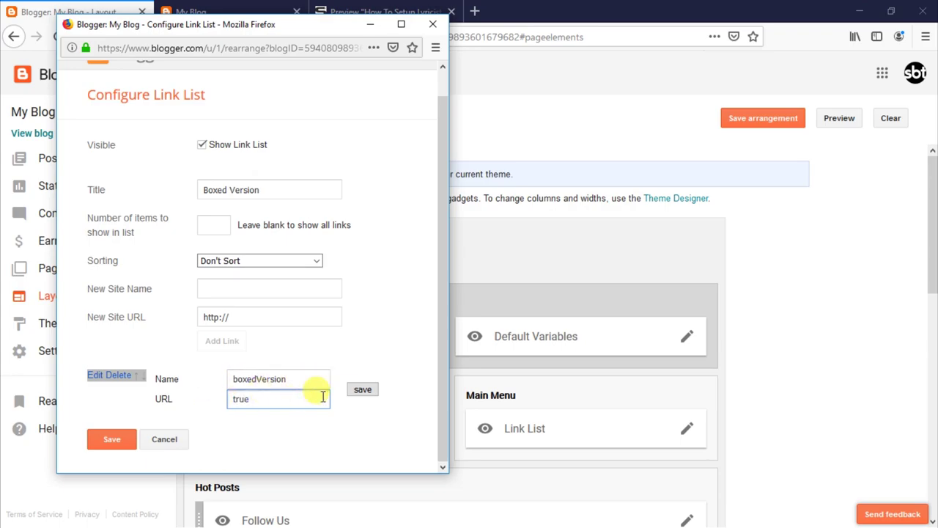
left_click(363, 389)
left_click(114, 430)
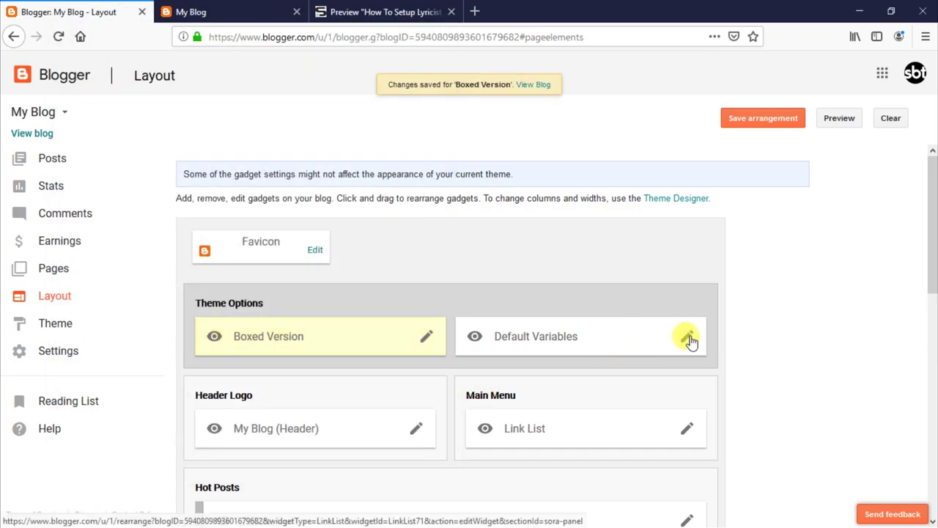
- In the Default Variables gadget, set the postPerPage link's URL to "set this number same as the settings" and save the link
left_click(688, 337)
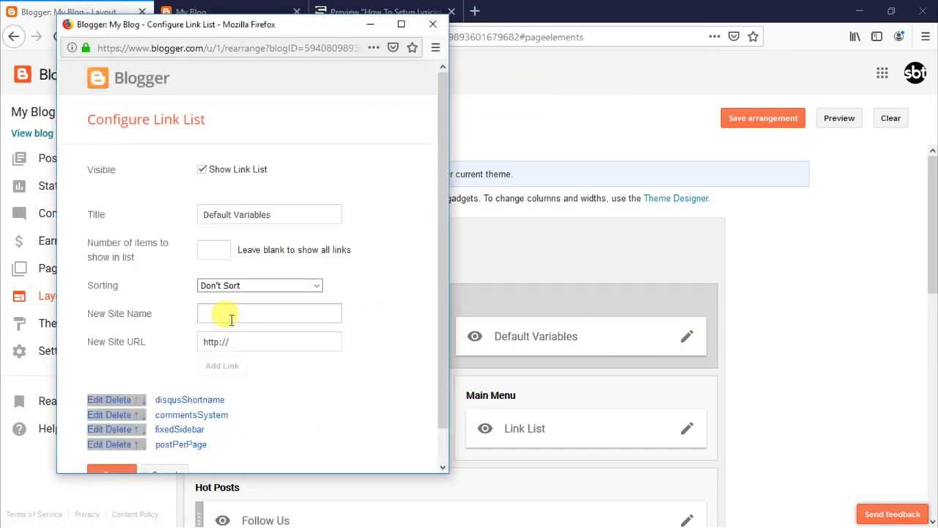
scroll(161, 337, "down", 1)
left_click(98, 410)
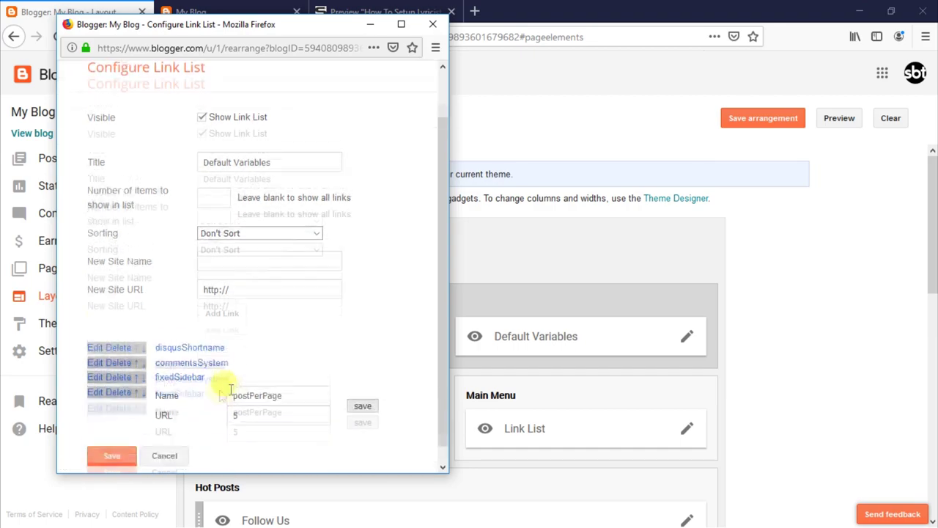
scroll(234, 388, "down", 1)
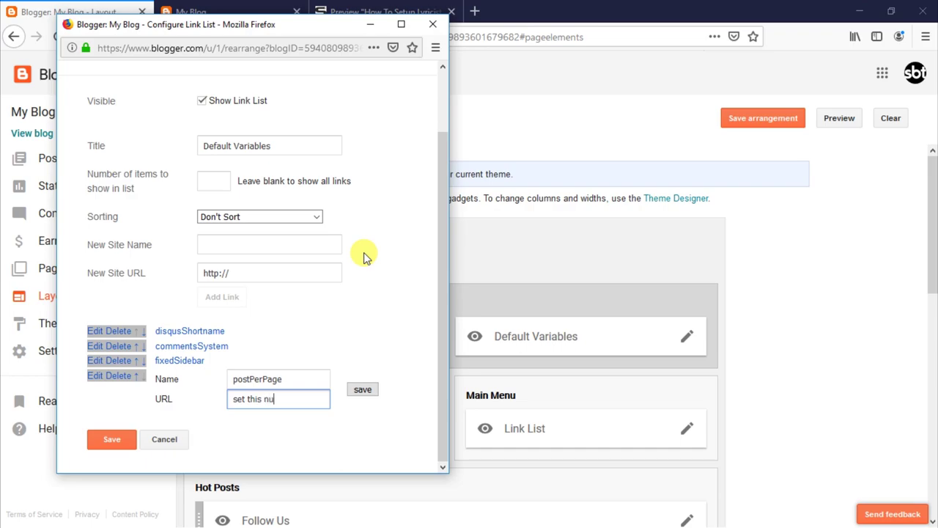
type("set this number same as the")
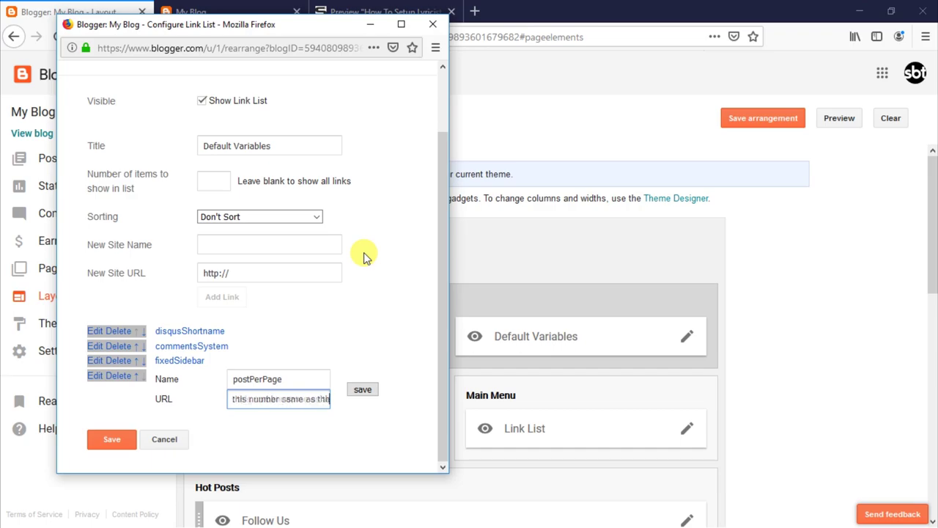
type(" settings")
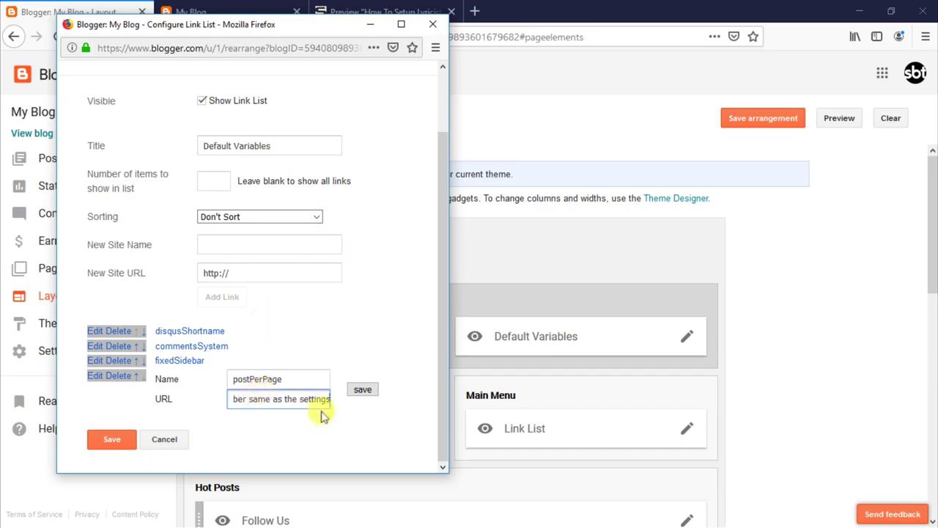
left_click(361, 390)
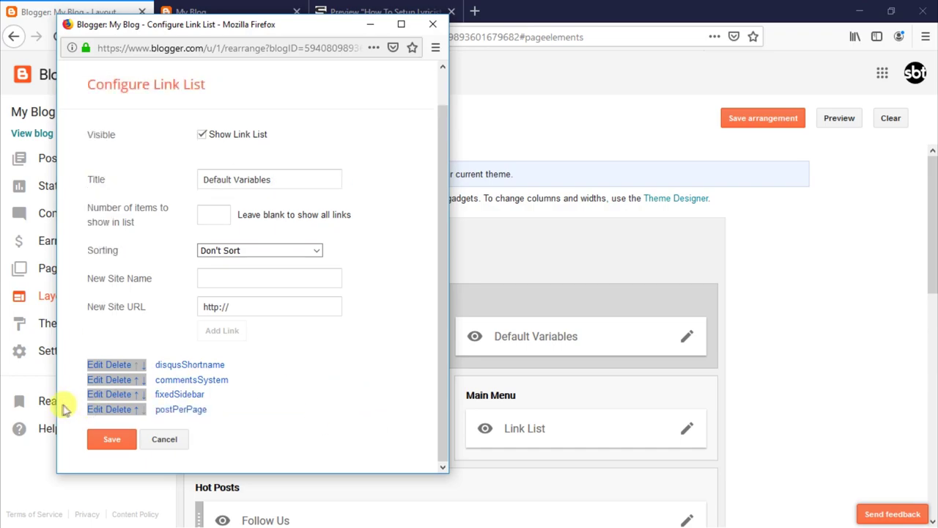
- Set the fixedSidebar link's URL to true in the Default Variables list and save the link
left_click(95, 395)
scroll(191, 398, "down", 1)
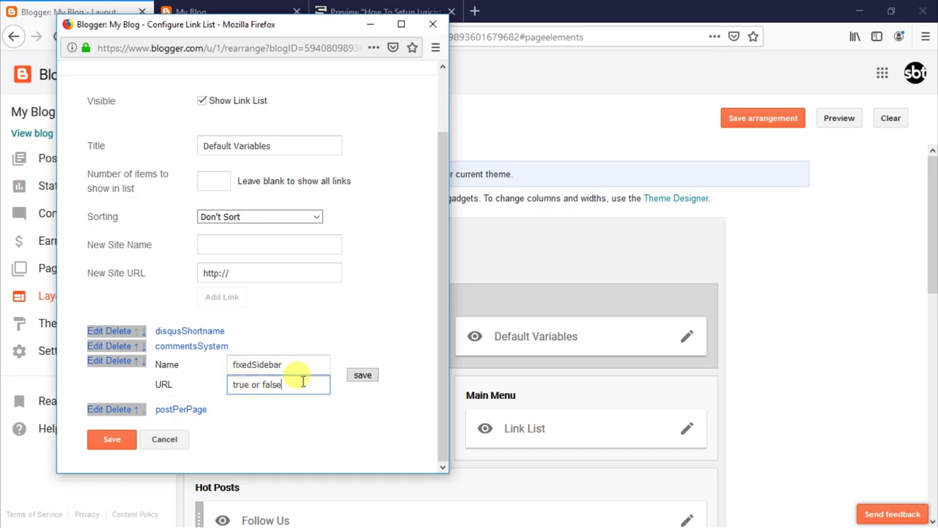
key("BackSpace")
key("BackSpace")
key("BackSpace")
key("BackSpace")
key("BackSpace")
key("BackSpace")
key("BackSpace")
key("BackSpace")
key("BackSpace")
left_click(359, 379)
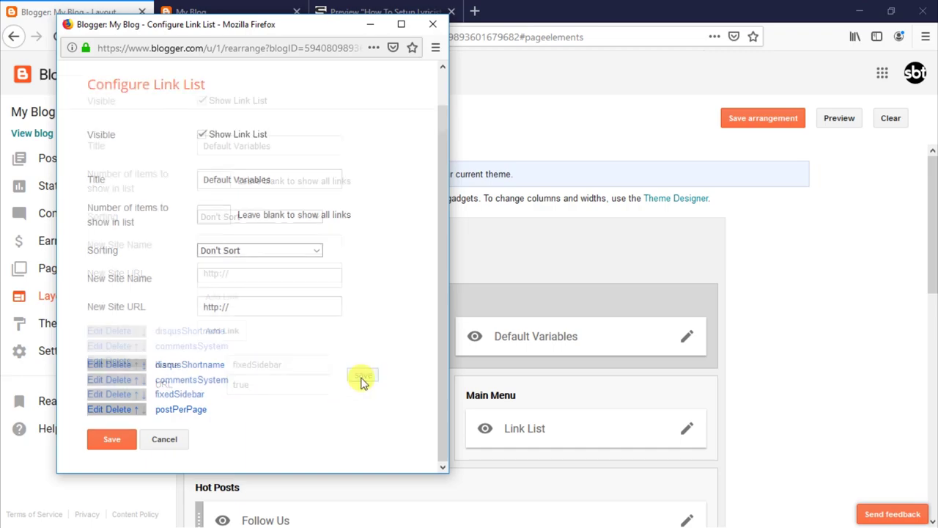
- Change the commentsSystem link's URL to the list of comment options ending in "facebook or hide" and save the link
left_click(100, 380)
left_click(281, 440)
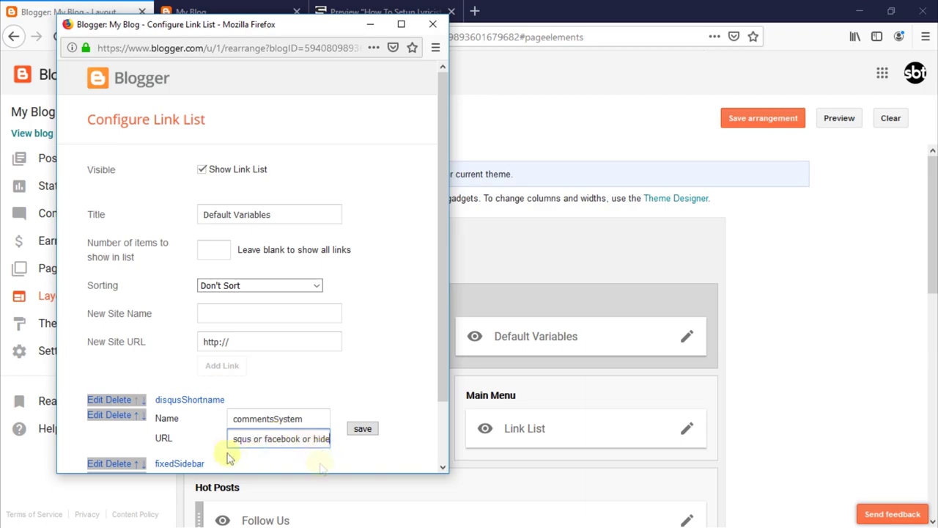
left_click(363, 429)
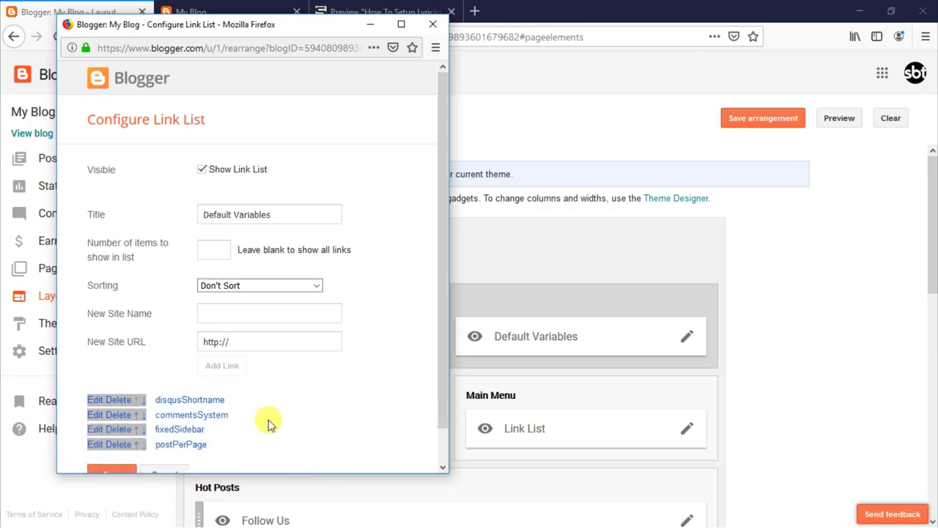
- Set the disqusShortname link's URL to "add your shortname here" and save the Default Variables gadget
left_click(94, 402)
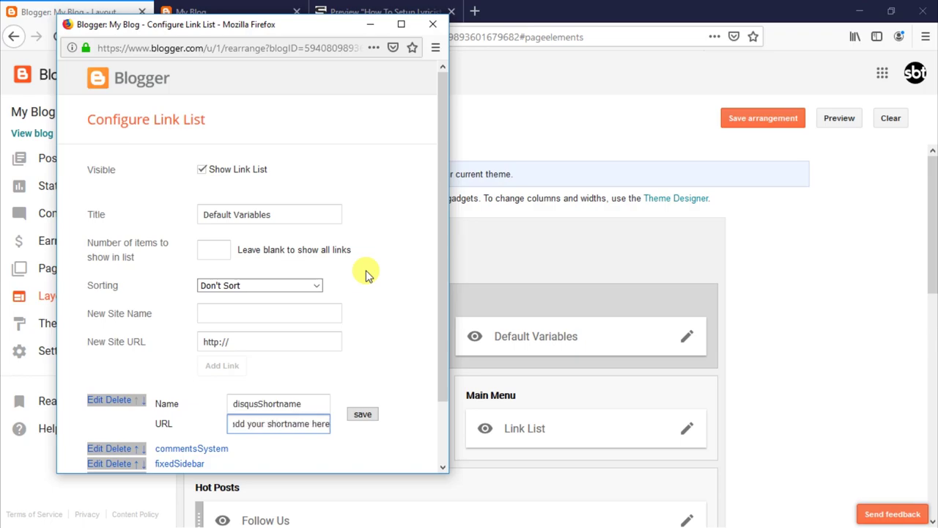
left_click(362, 415)
scroll(220, 430, "down", 2)
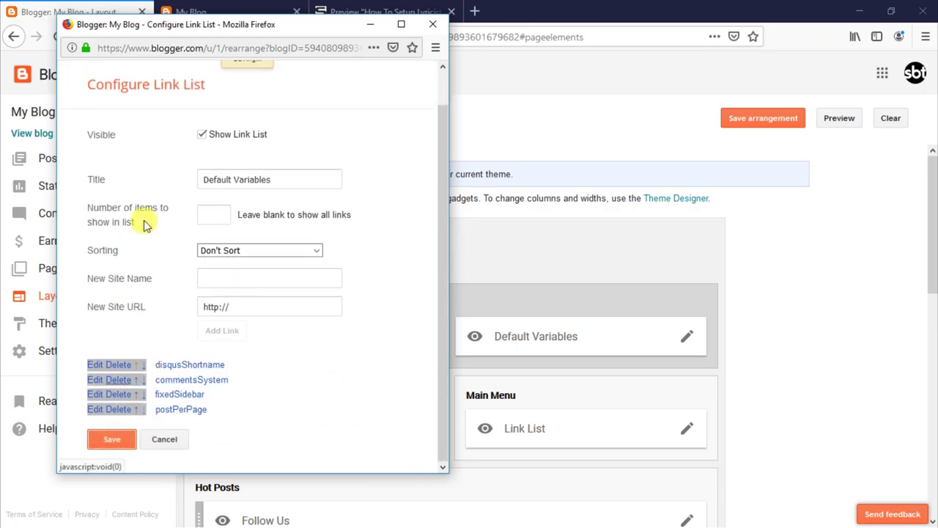
left_click(112, 438)
- Reload the blog's homepage and look over its layout with the new theme options
left_click(192, 11)
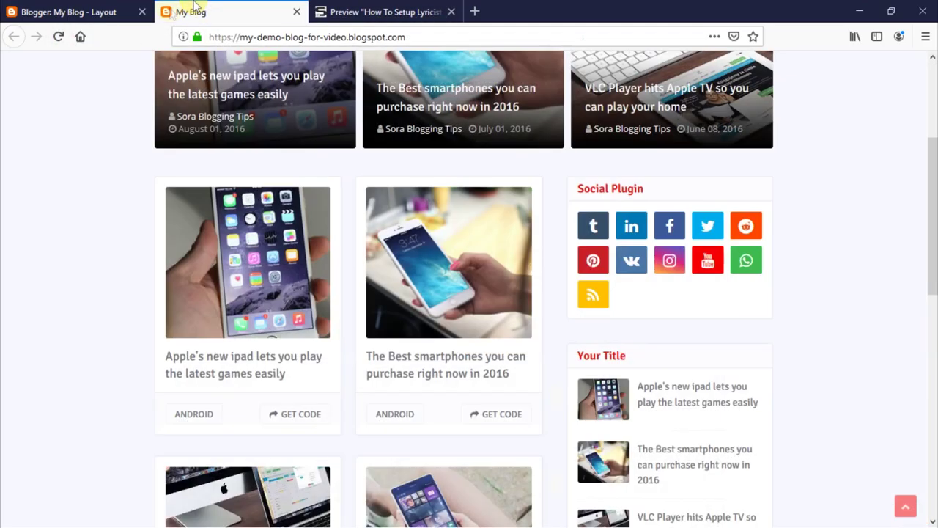
left_click(58, 37)
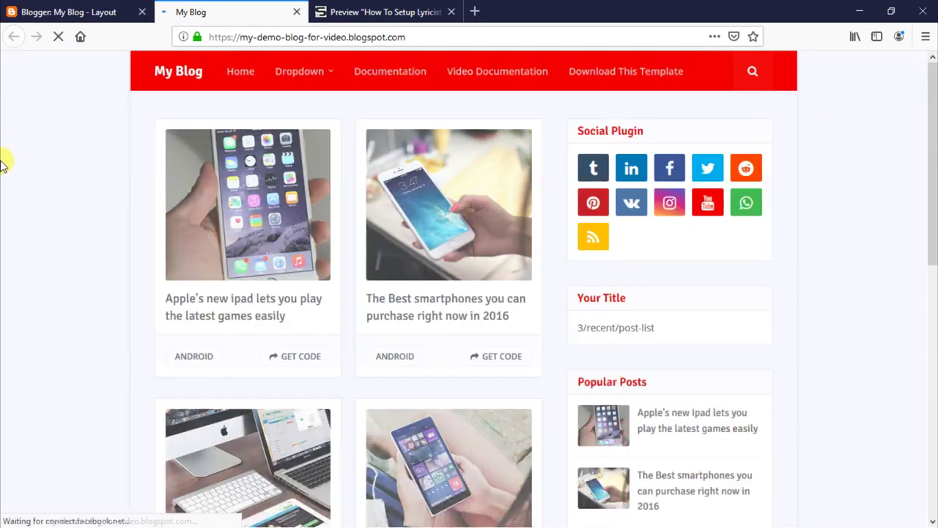
scroll(184, 157, "down", 5)
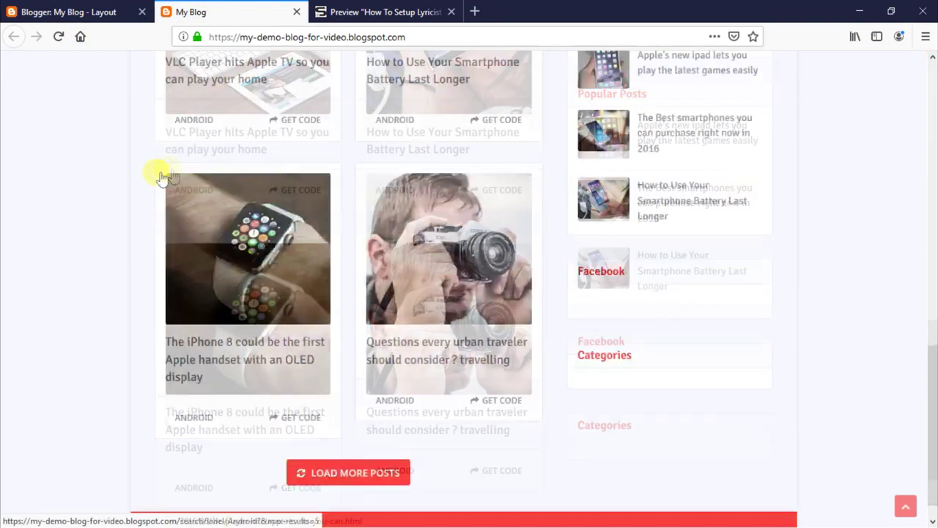
scroll(11, 245, "up", 10)
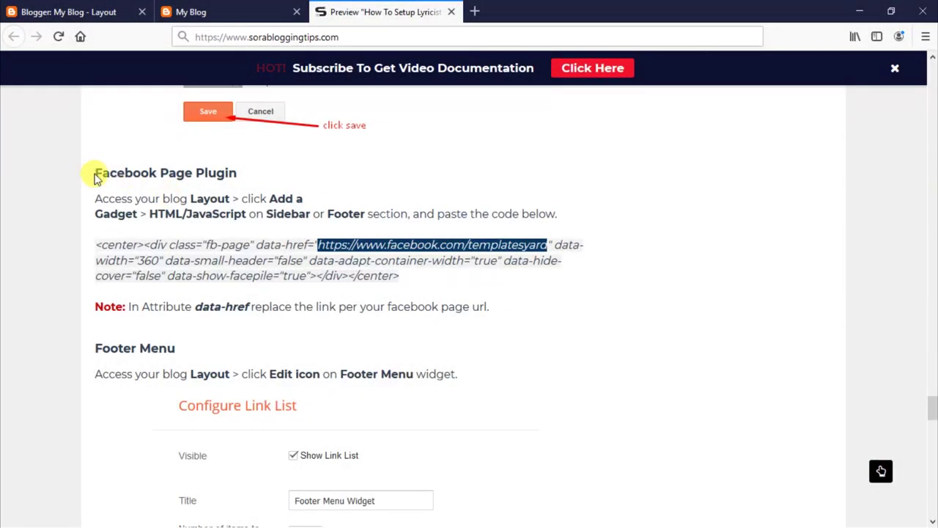
- Read the guide's Facebook Page Plugin instructions, including the embed code and the note about the data-href attribute
left_click_drag(96, 179, 240, 173)
left_click(104, 198)
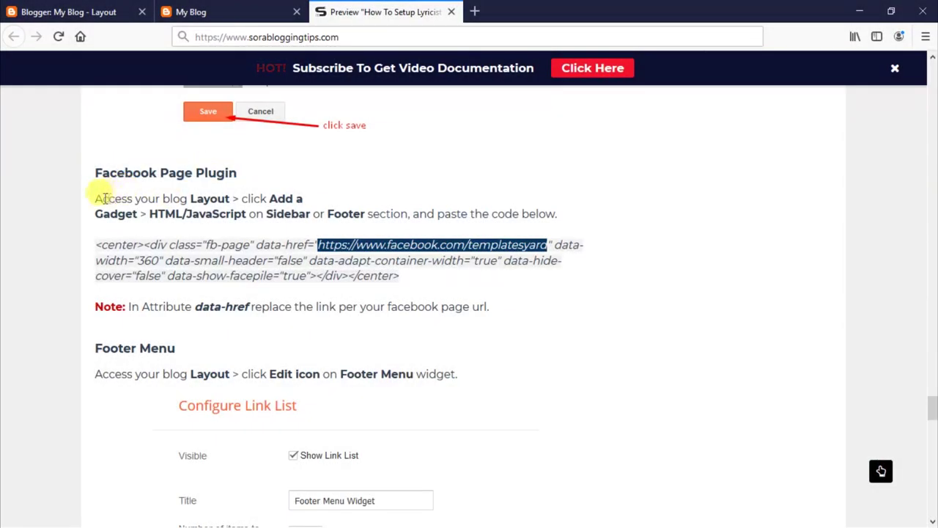
left_click_drag(99, 198, 561, 220)
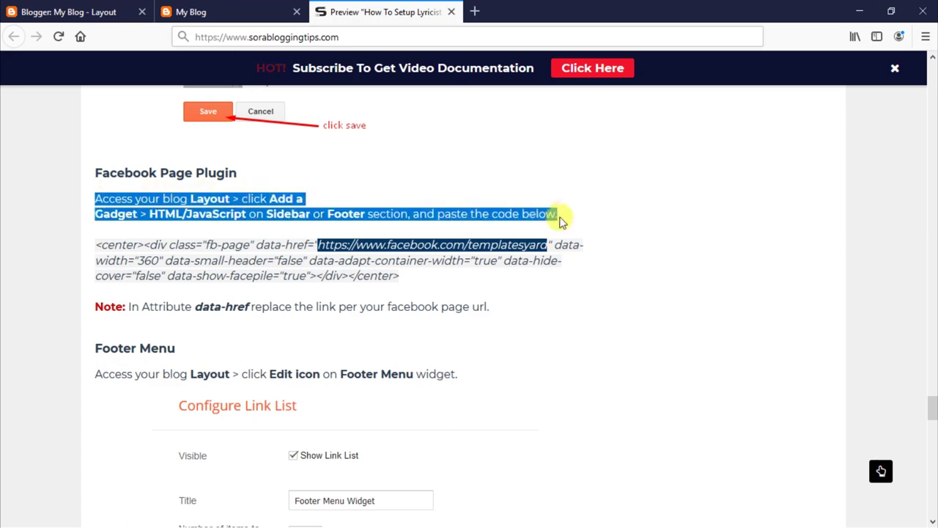
left_click(120, 248)
left_click_drag(97, 246, 397, 274)
left_click(154, 294)
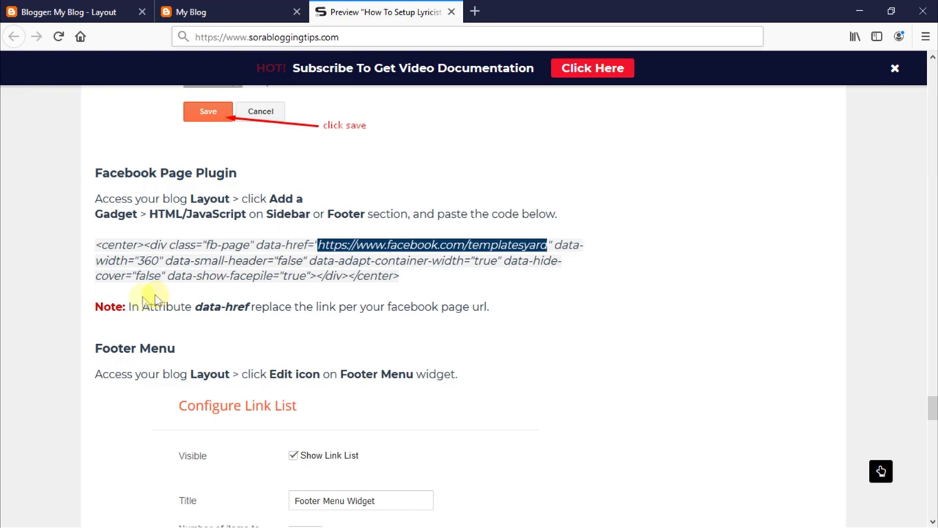
left_click_drag(95, 307, 487, 306)
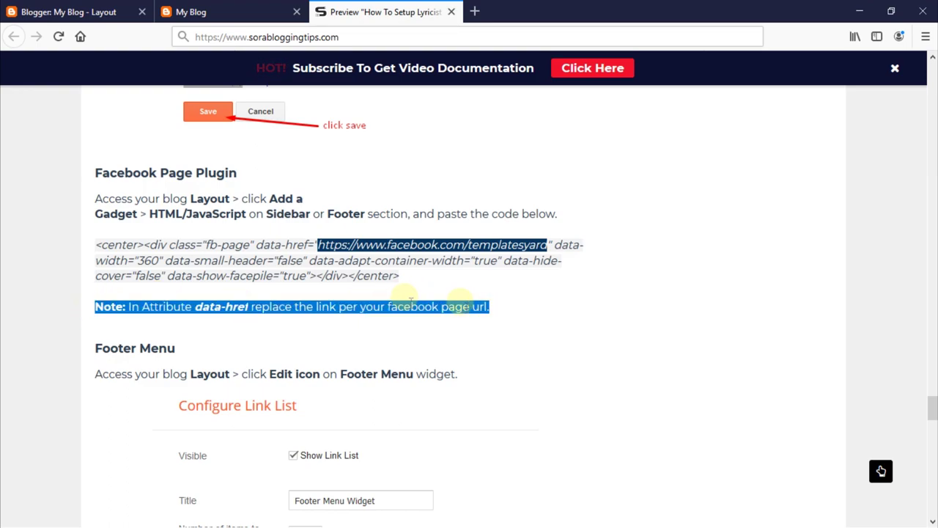
left_click(339, 308)
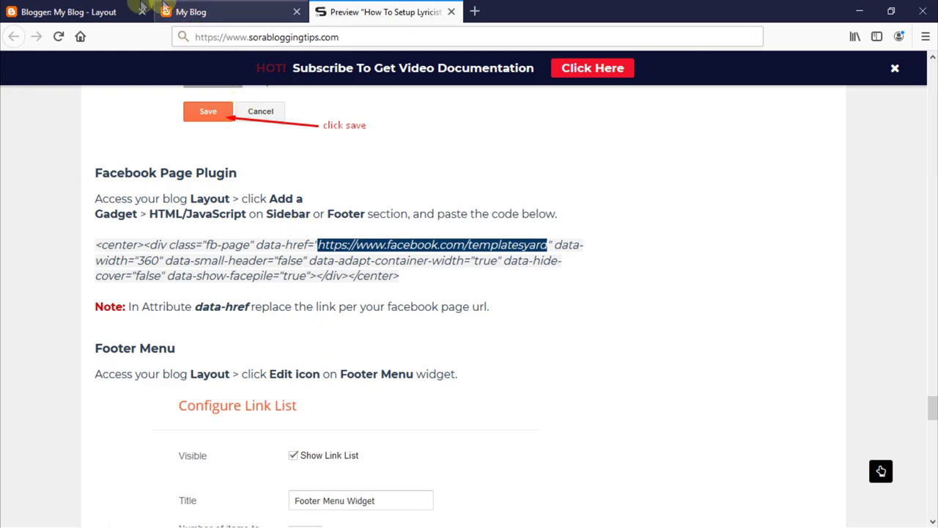
- Open the Sidebar Right section's Facebook gadget, select the page name in its data-href URL, save the gadget and check the box on the blog
left_click(121, 8)
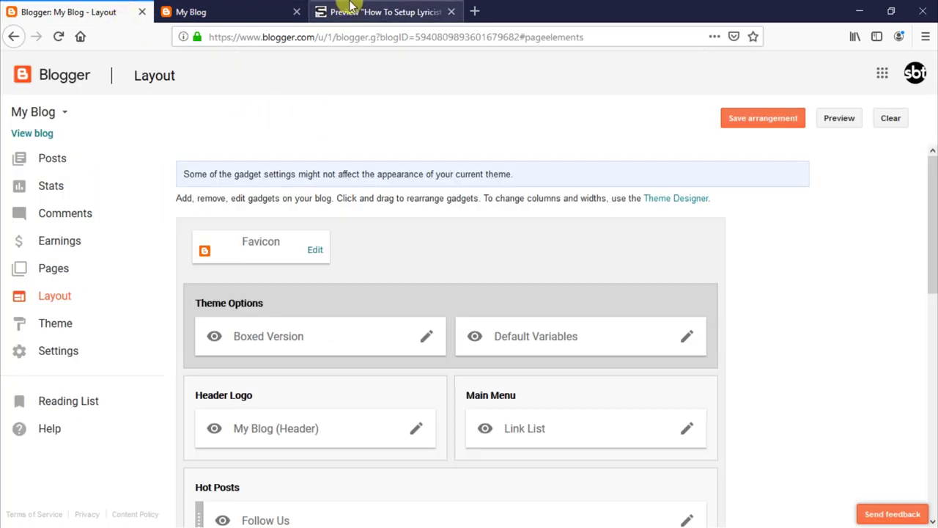
scroll(597, 329, "down", 5)
scroll(624, 352, "down", 2)
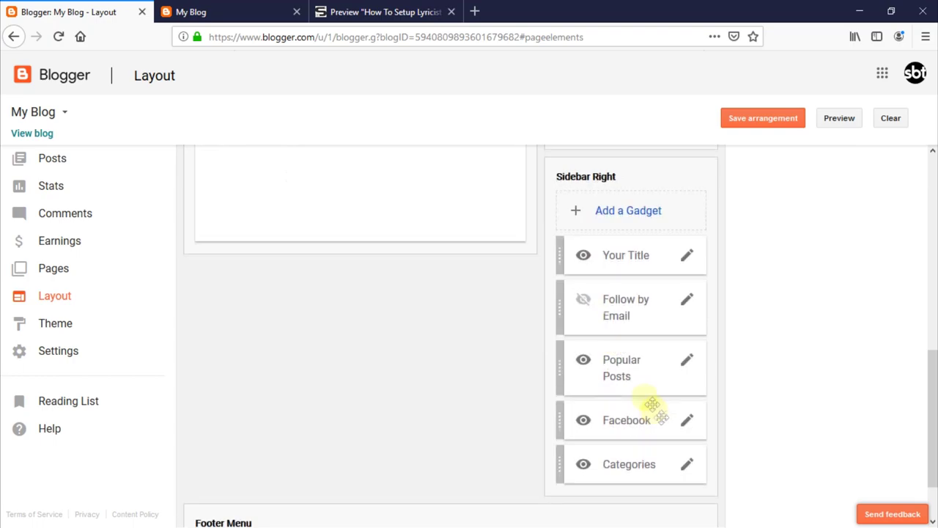
left_click(686, 421)
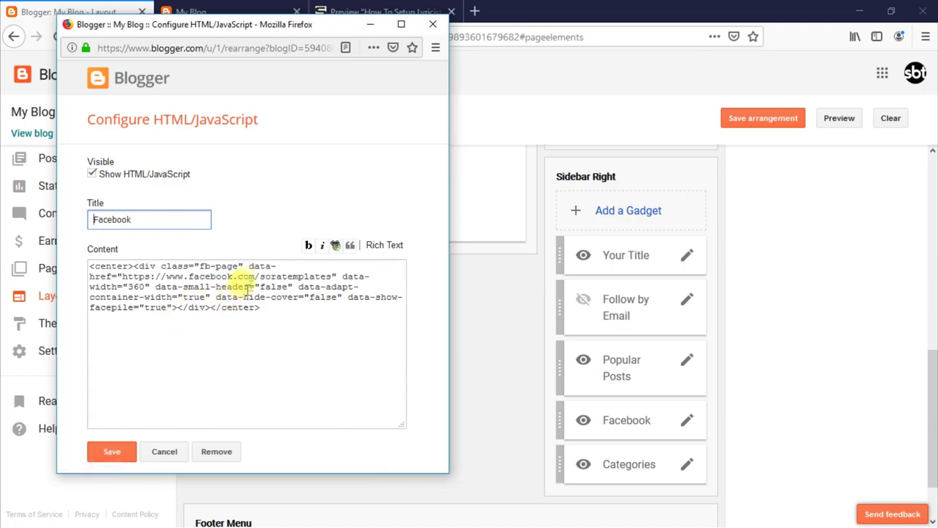
left_click_drag(260, 273, 317, 273)
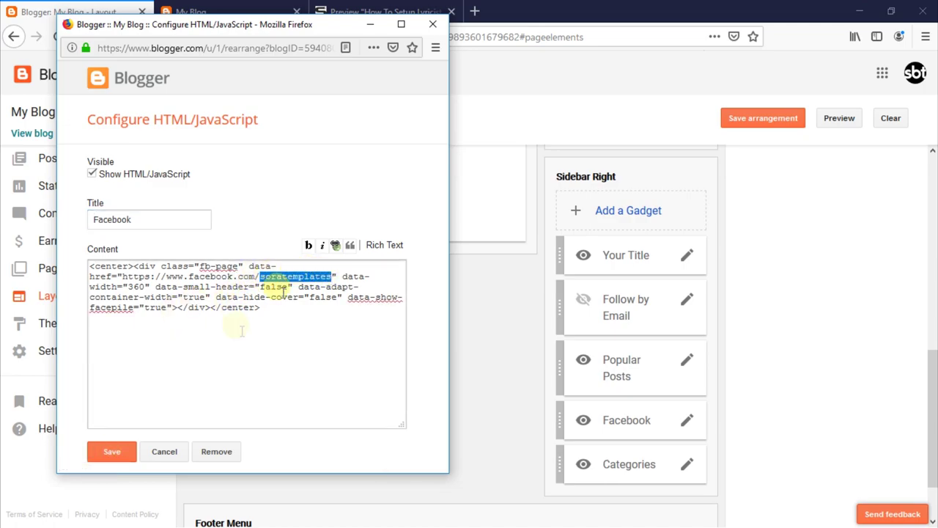
left_click(110, 452)
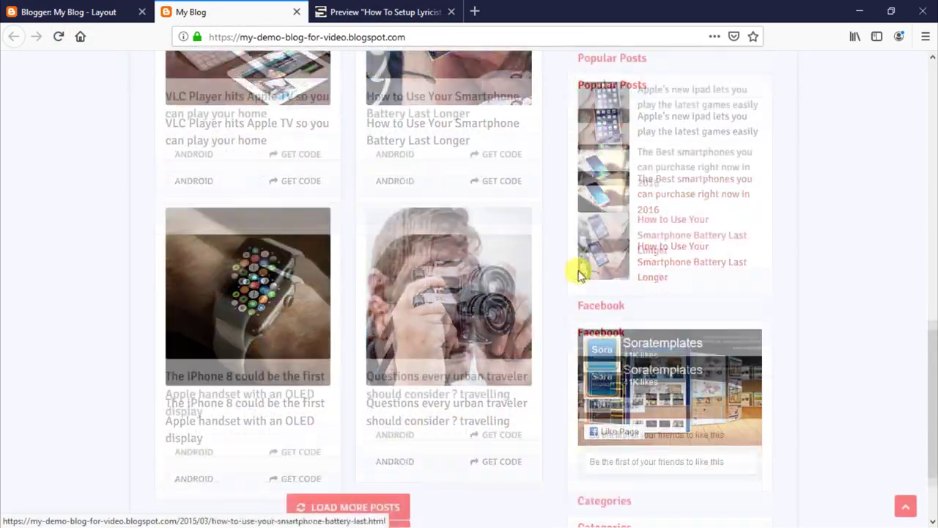
scroll(645, 308, "down", 2)
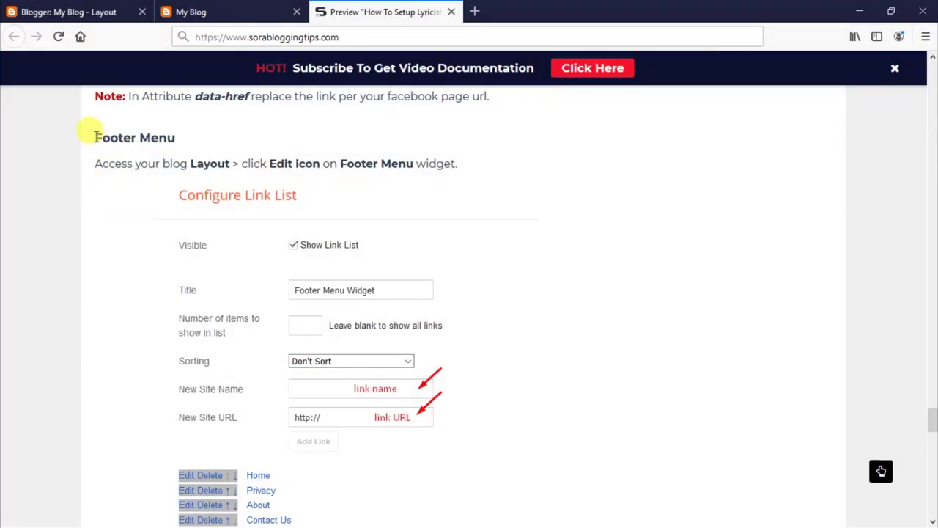
- Read the guide's Footer Menu instructions for configuring the link list
left_click_drag(95, 137, 185, 138)
left_click_drag(95, 164, 455, 153)
left_click(274, 223)
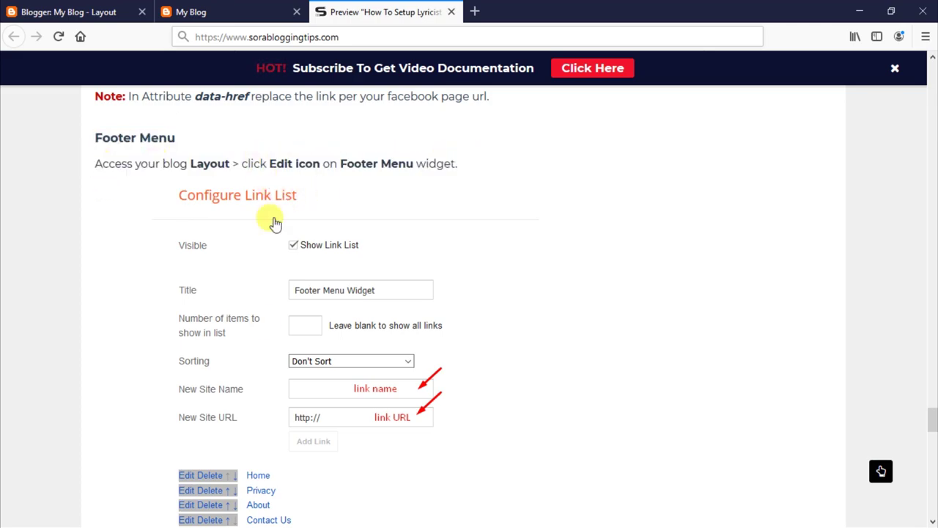
scroll(272, 346, "down", 2)
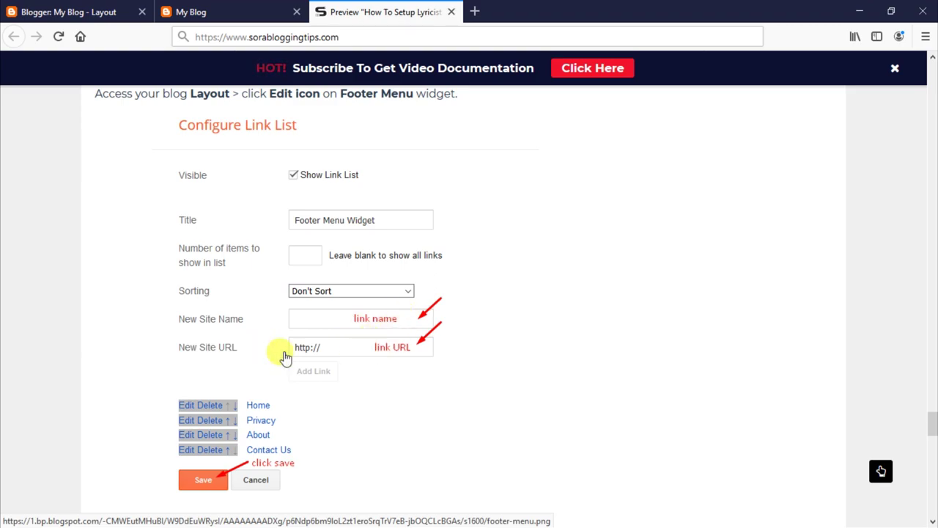
left_click(78, 8)
scroll(659, 359, "down", 2)
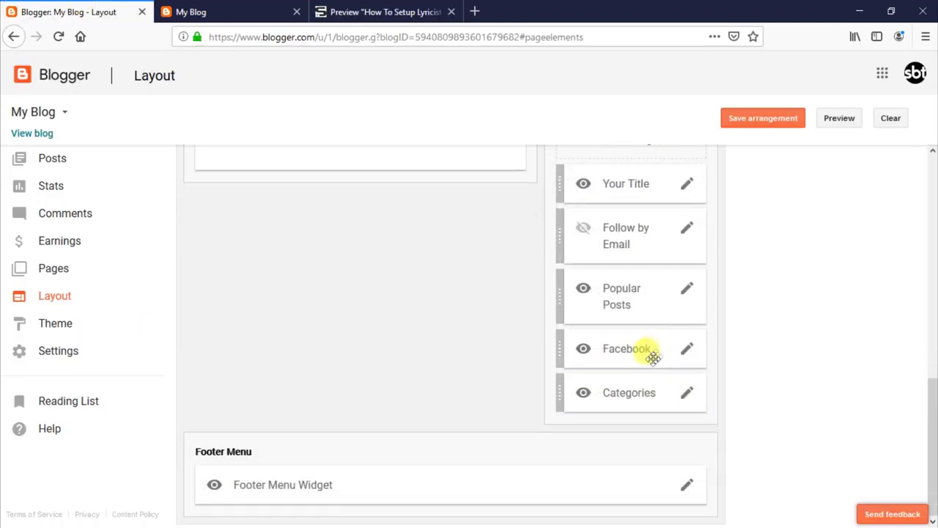
left_click(683, 489)
scroll(218, 385, "down", 2)
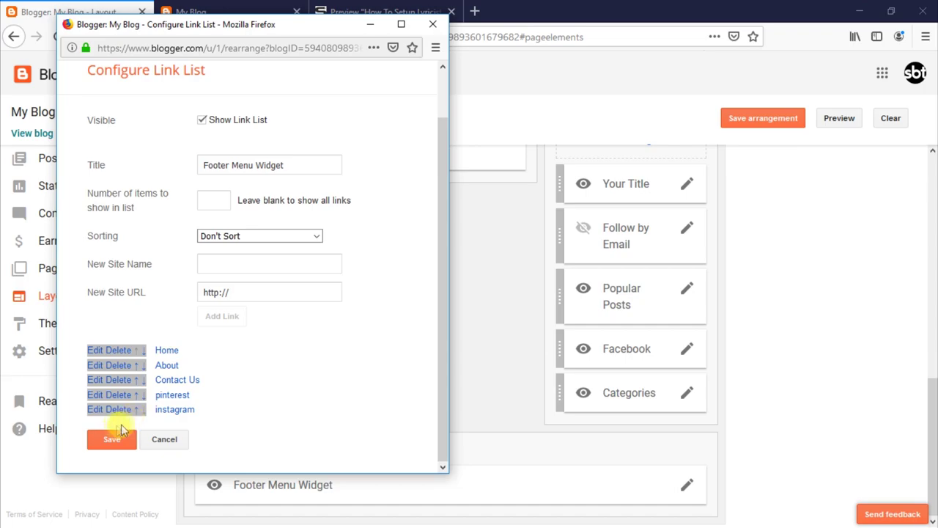
left_click(230, 265)
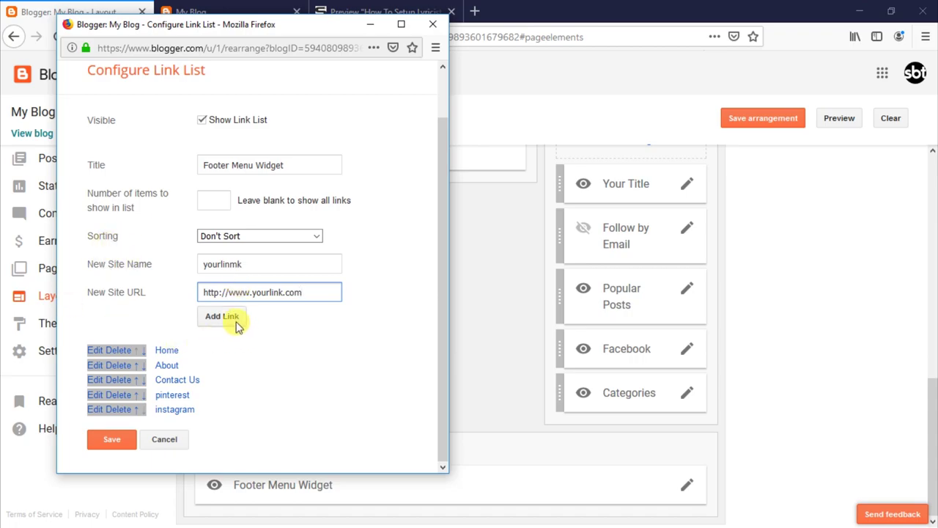
left_click(233, 321)
left_click(111, 454)
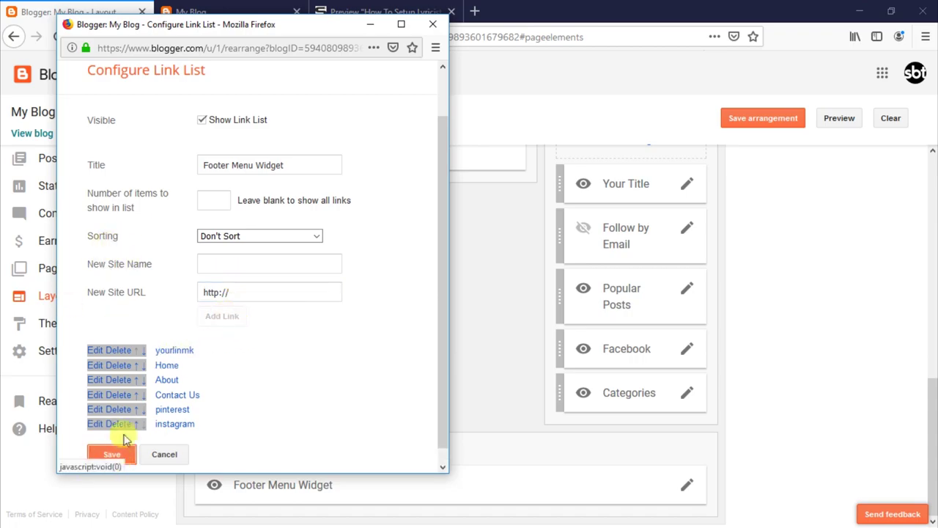
left_click(190, 12)
left_click(59, 37)
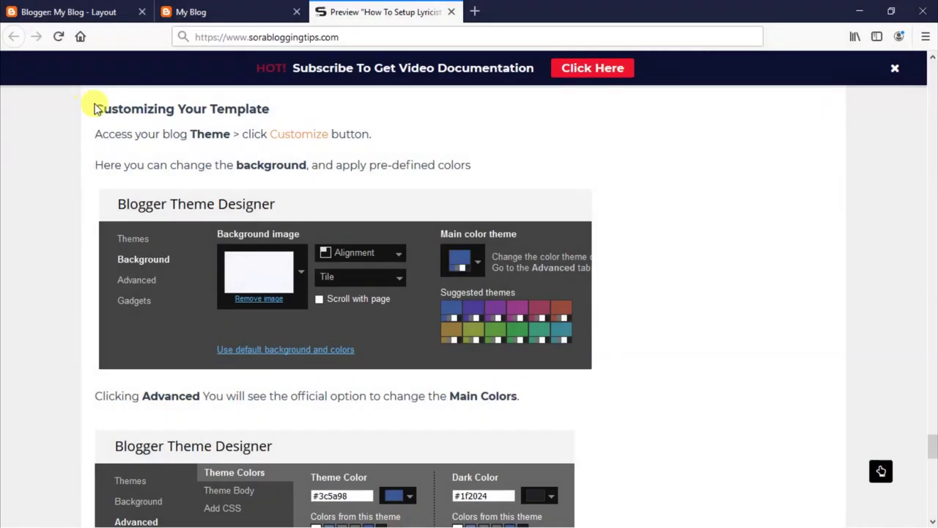
- Read the guide's Customizing Your Template instructions on changing the background, pre-defined colors and the Advanced main colors
left_click_drag(96, 105, 270, 108)
left_click(99, 134)
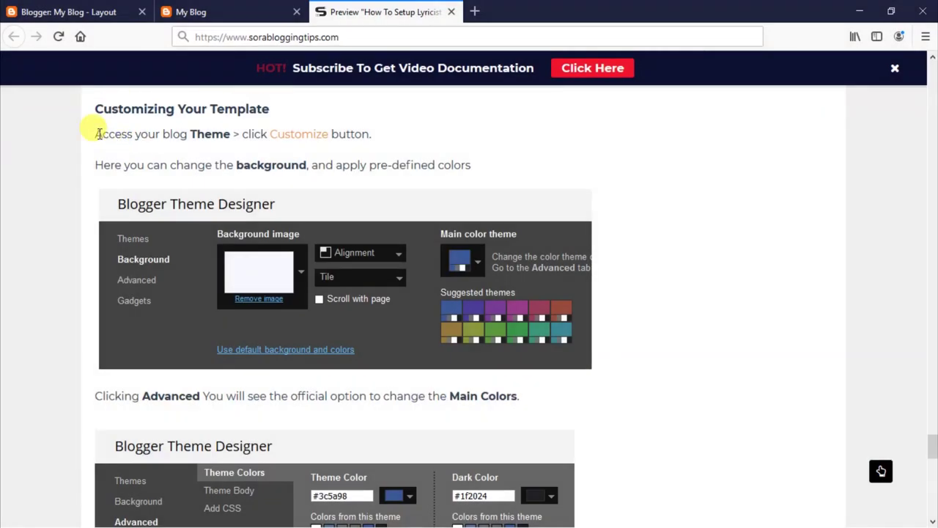
left_click_drag(96, 133, 421, 157)
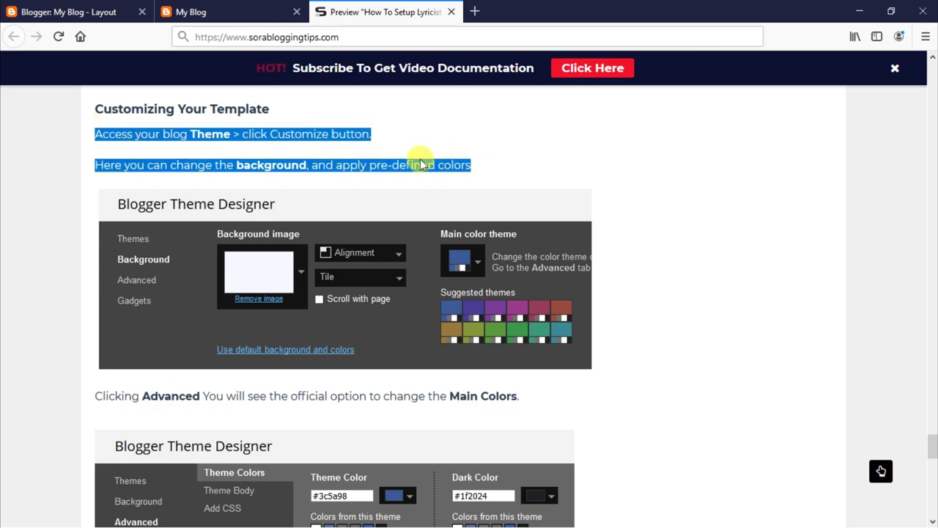
left_click(233, 360)
left_click_drag(97, 396, 193, 390)
triple_click(498, 393)
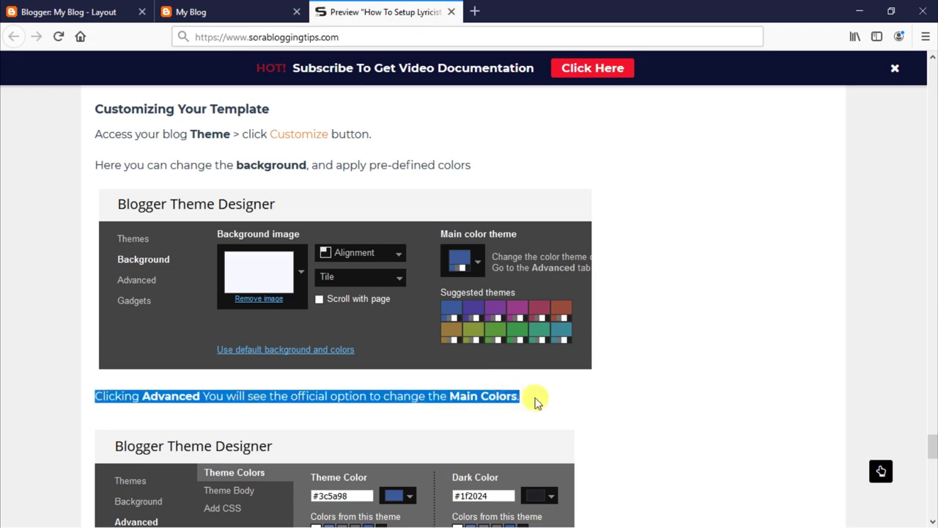
left_click(482, 396)
scroll(440, 399, "down", 3)
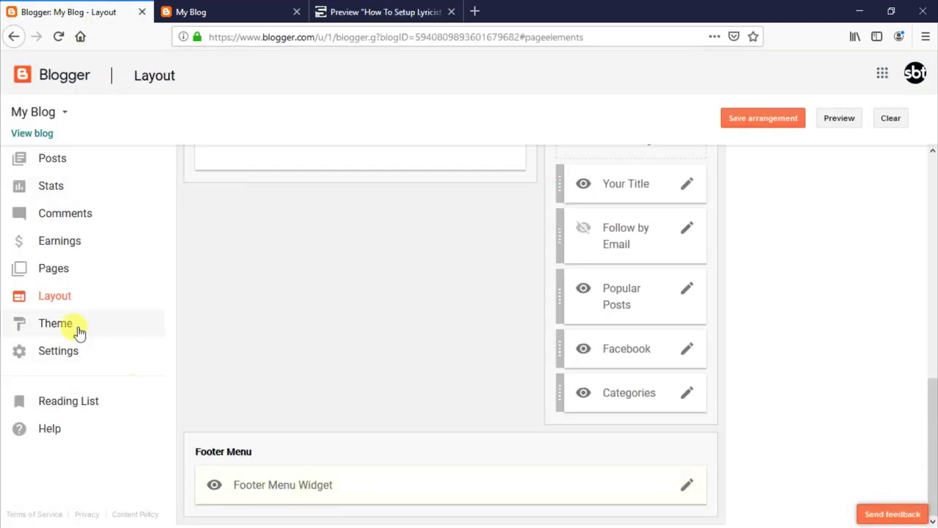
- Open the blog's Theme Designer and show its advanced theme color settings
left_click(73, 327)
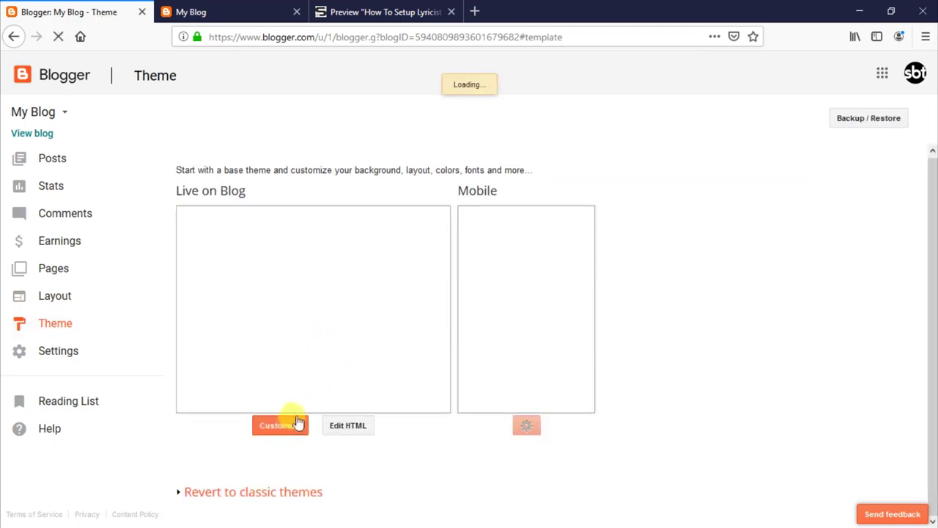
left_click(293, 431)
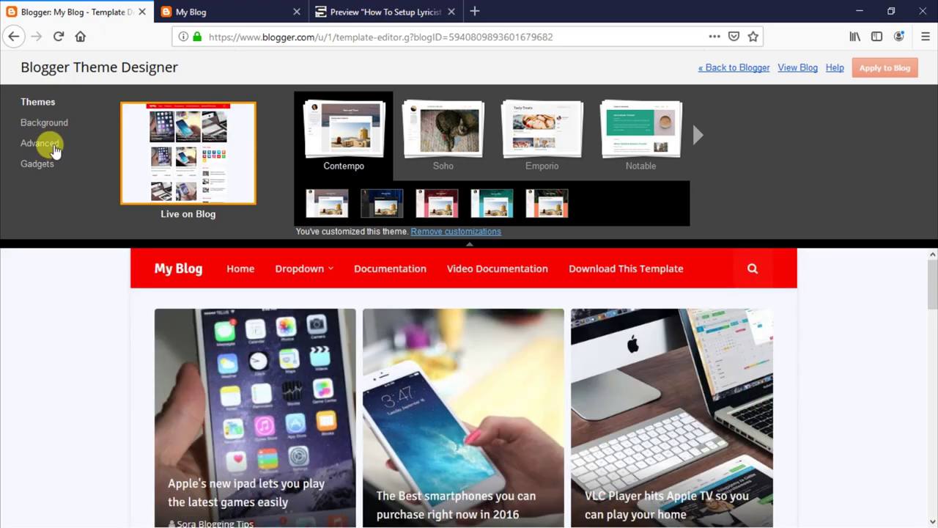
left_click(52, 144)
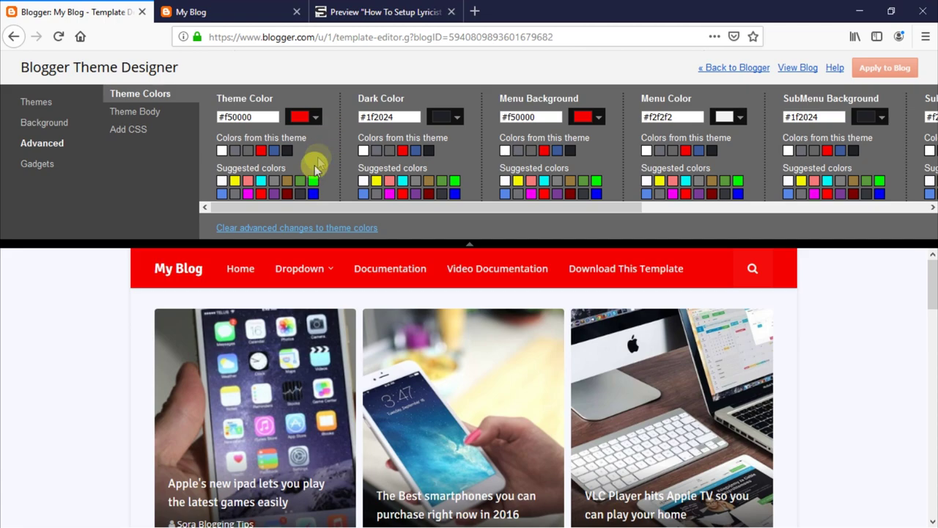
- Set Theme Color to #793c98, Menu Background to #5a87e4 and Body Background Color to #5ae4b7, and apply the changes to the blog
left_click(273, 198)
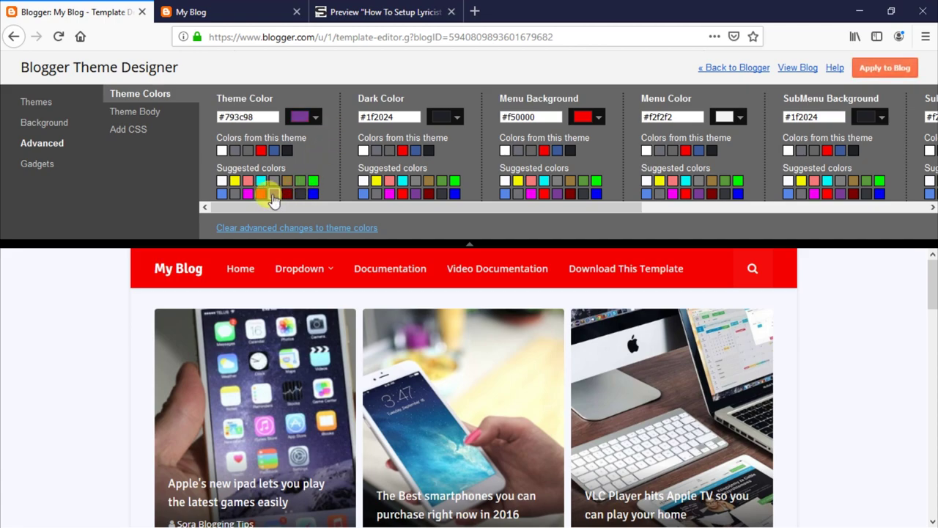
left_click(505, 193)
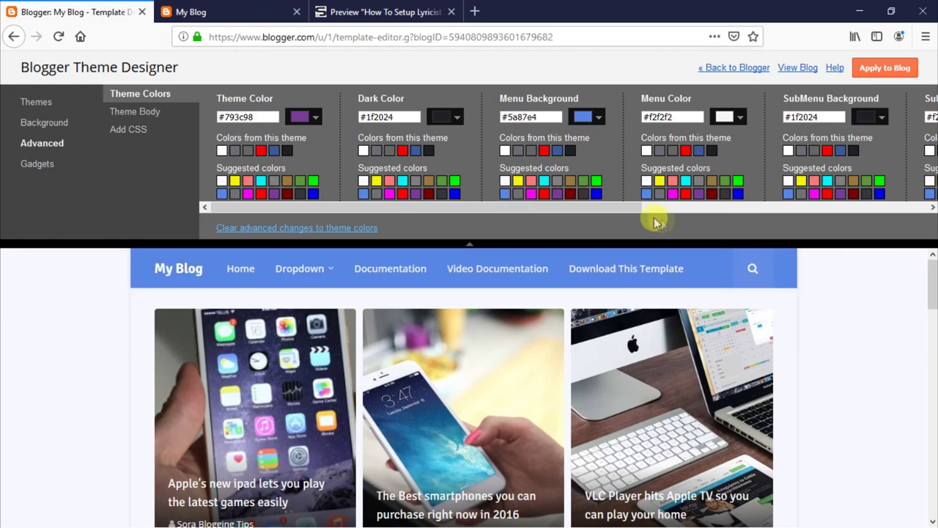
left_click_drag(635, 210, 813, 213)
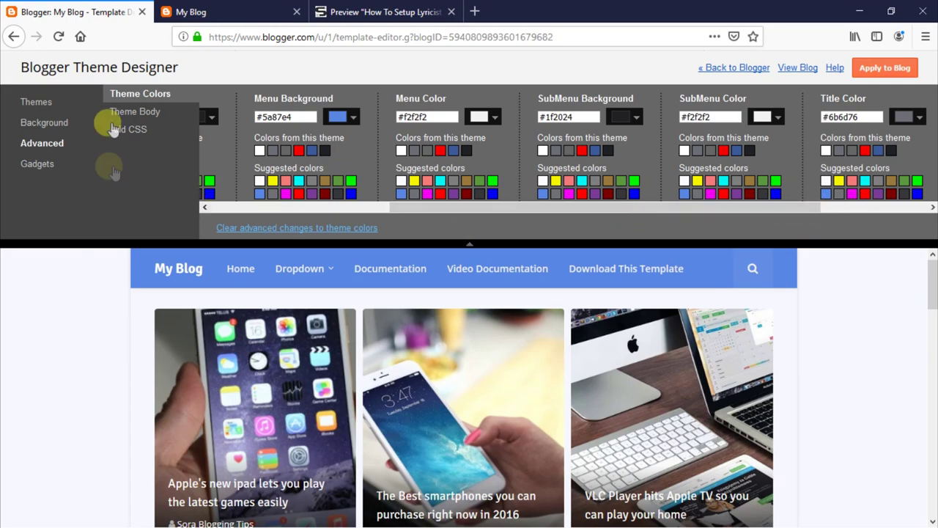
left_click(136, 112)
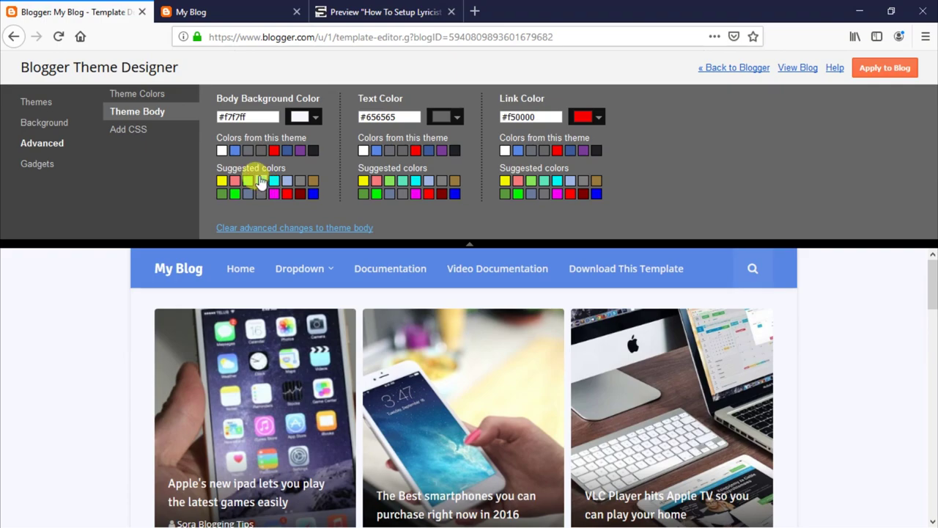
left_click(898, 67)
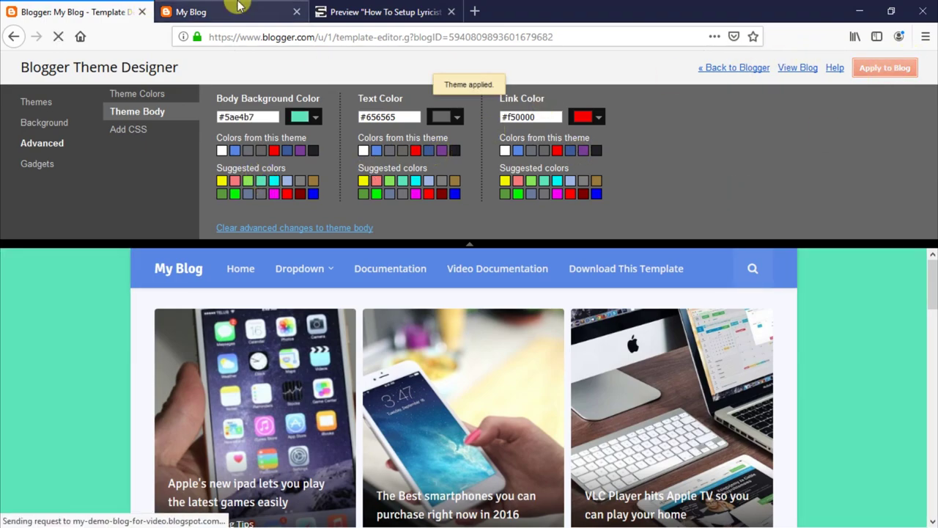
- Reload the live blog and check the applied menu and background colors along the page
left_click(239, 9)
left_click(58, 37)
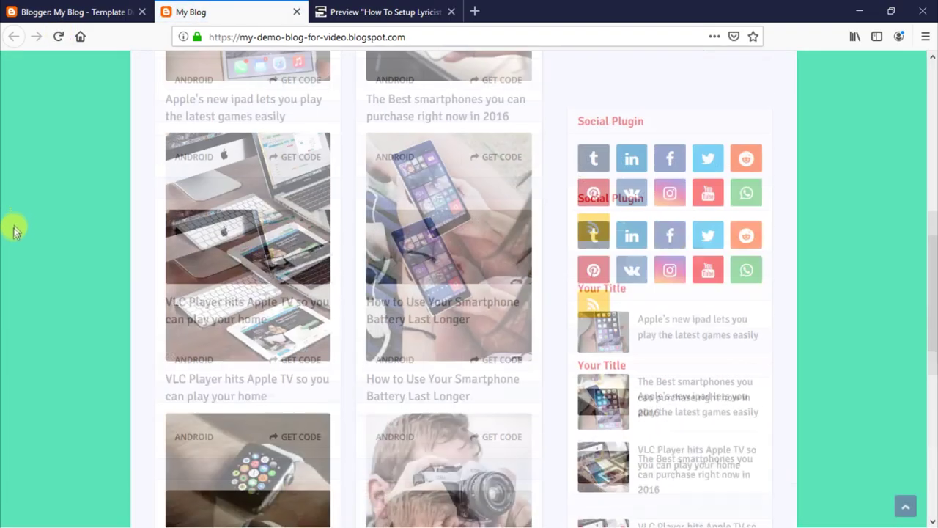
scroll(4, 238, "down", 10)
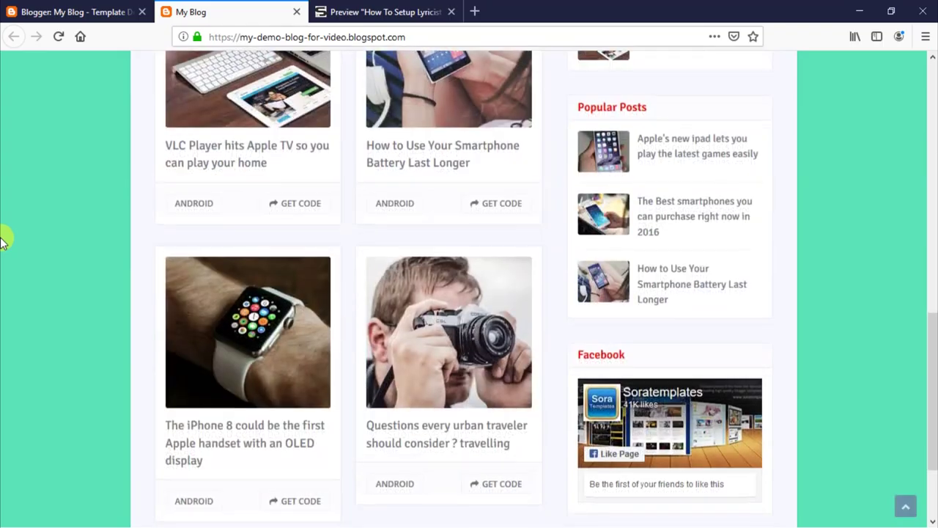
scroll(4, 239, "up", 10)
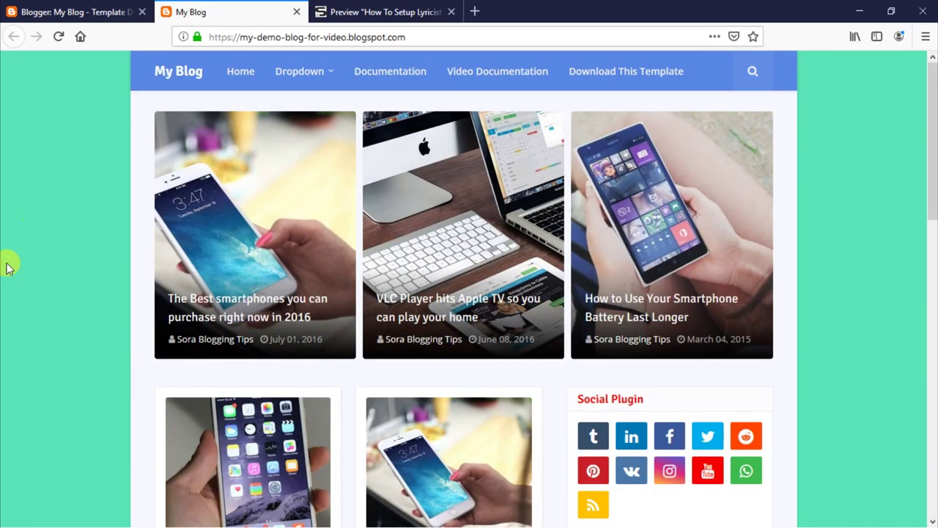